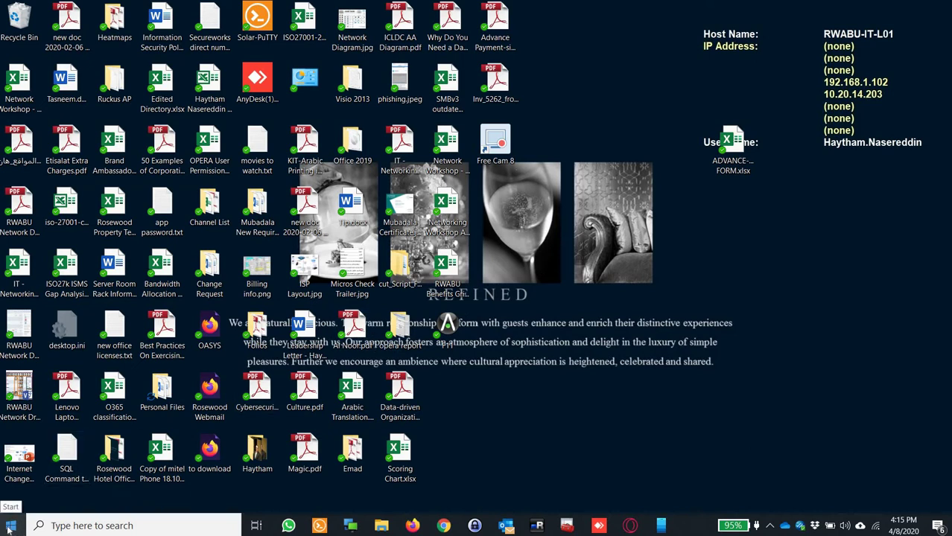
# - Launch Paint 3D from a 'paint 3d' Start search and create a new blank canvas
pyautogui.click(9, 527)
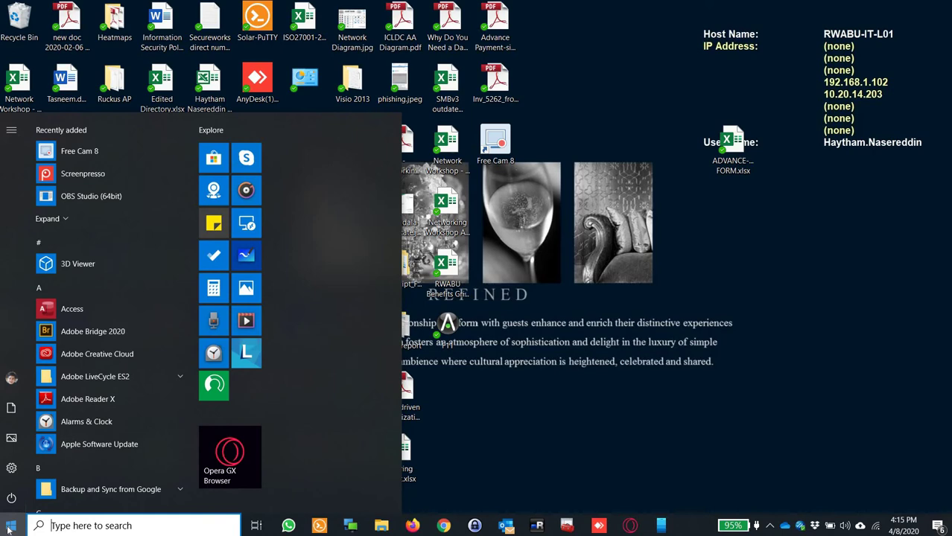
pyautogui.write('paint')
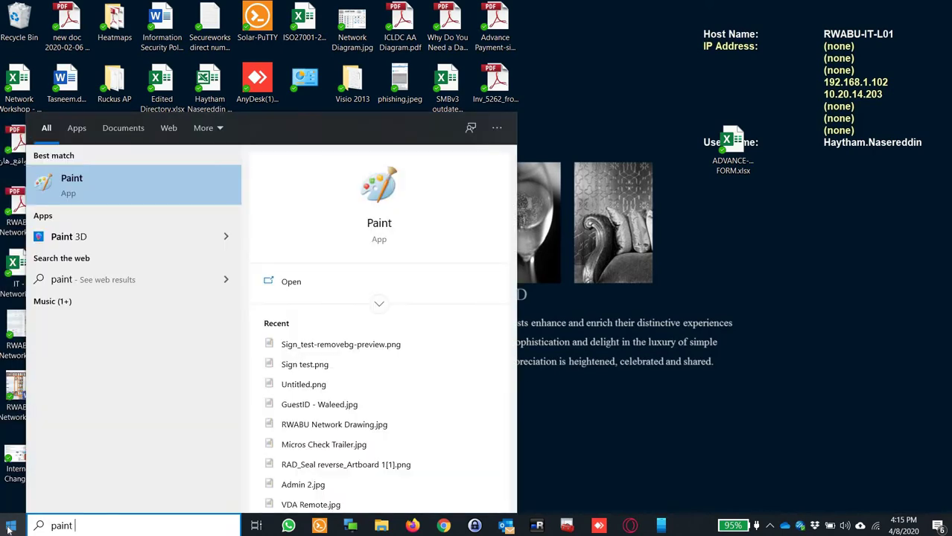
pyautogui.write(' 3d')
pyautogui.press('Return')
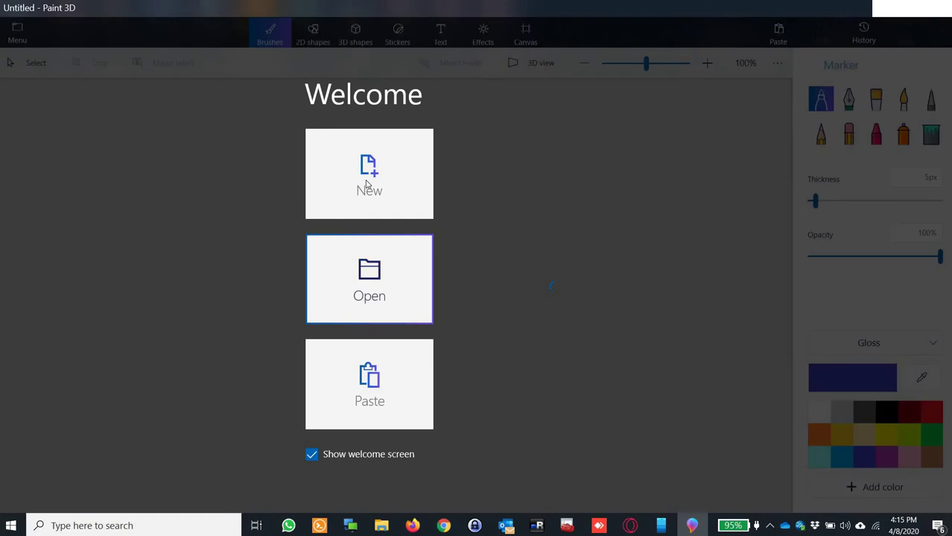
pyautogui.click(369, 186)
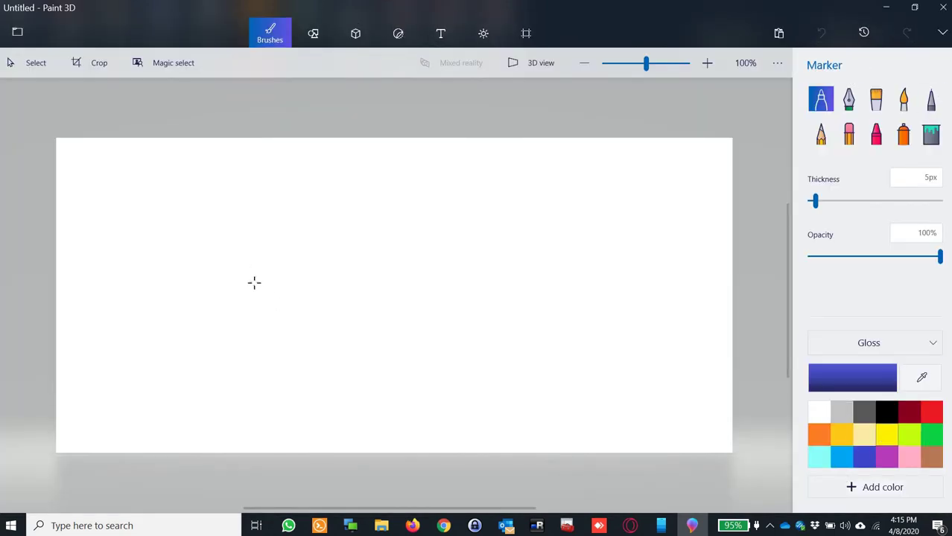
# - Draw a blue freehand signature and trim the Magic select box tightly around it
pyautogui.moveTo(301, 360)
pyautogui.mouseDown()
pyautogui.moveTo(197, 301)
pyautogui.moveTo(235, 306)
pyautogui.mouseUp()
pyautogui.moveTo(419, 191)
pyautogui.mouseDown()
pyautogui.moveTo(445, 309)
pyautogui.moveTo(549, 321)
pyautogui.moveTo(519, 260)
pyautogui.moveTo(548, 361)
pyautogui.mouseUp()
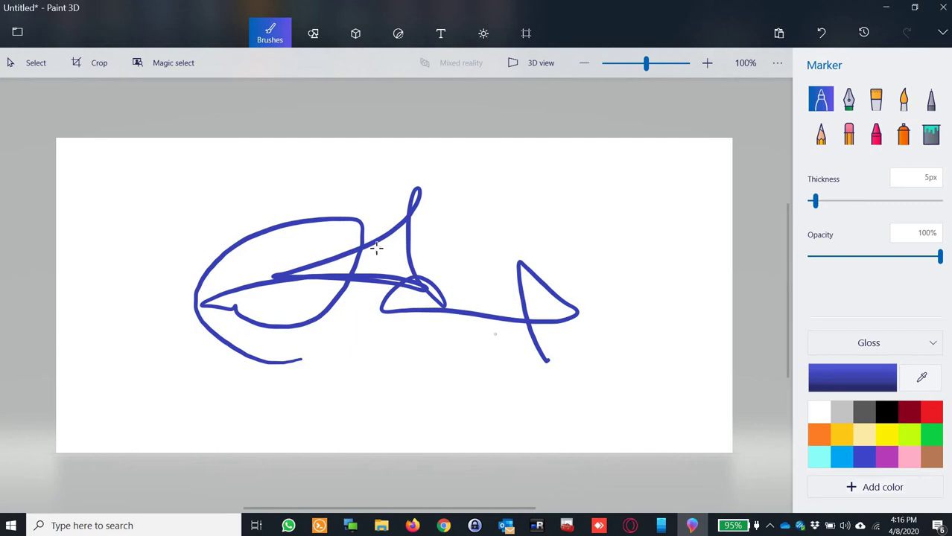
pyautogui.click(178, 65)
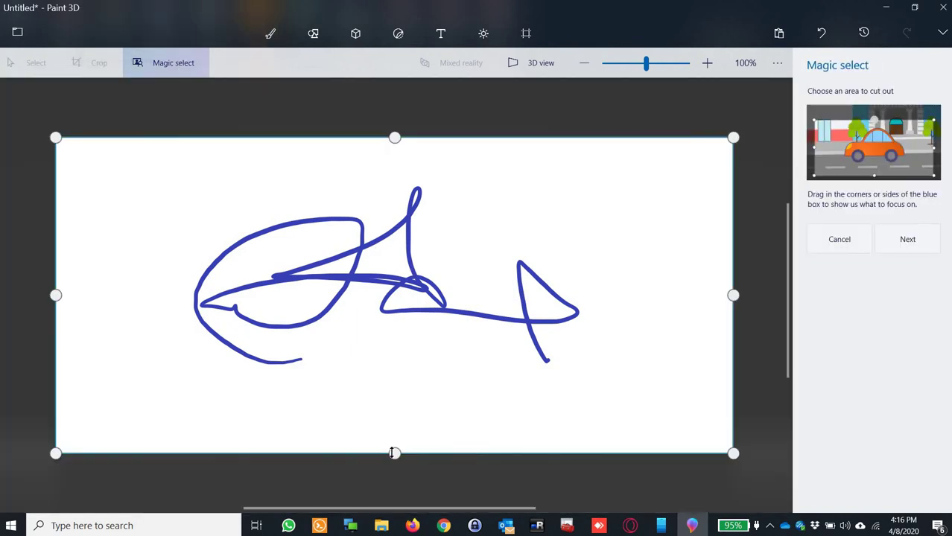
pyautogui.moveTo(392, 453); pyautogui.dragTo(395, 361)
pyautogui.moveTo(55, 251); pyautogui.dragTo(192, 252)
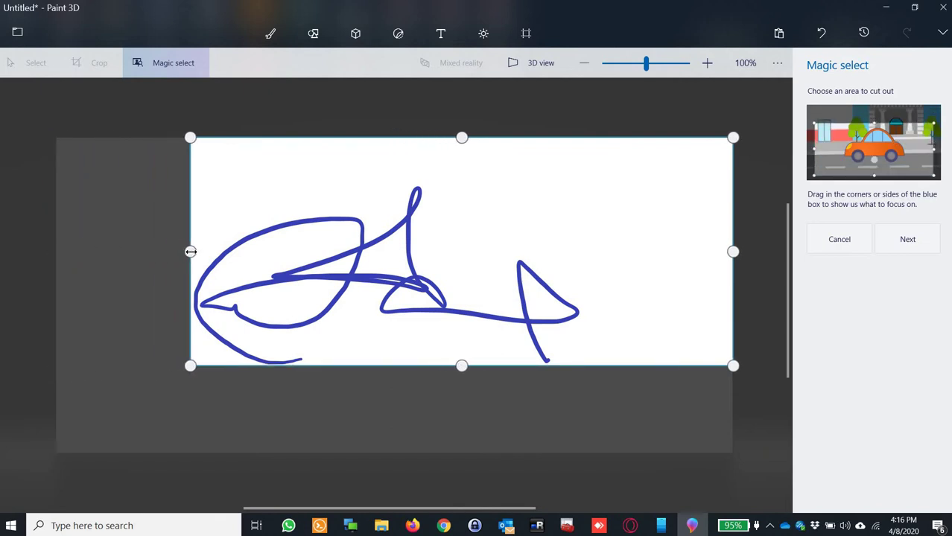
pyautogui.moveTo(733, 137); pyautogui.dragTo(580, 184)
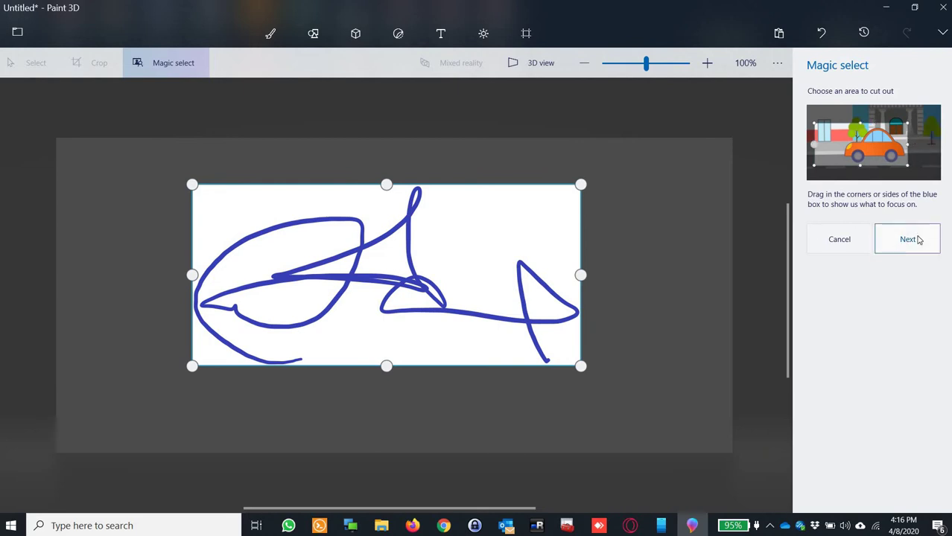
# - Move to cutout refinement in Remove mode, zoomed in on the overlapping strokes
pyautogui.click(917, 239)
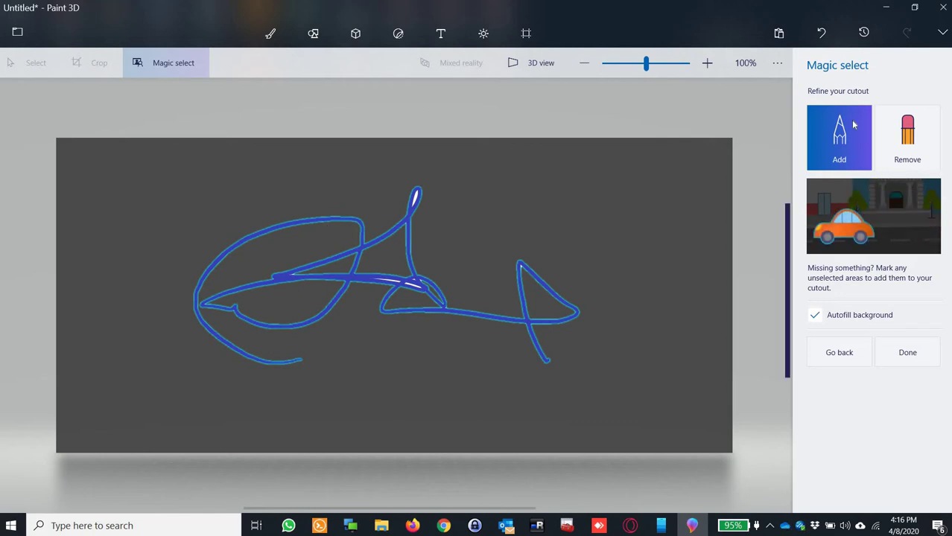
pyautogui.click(907, 138)
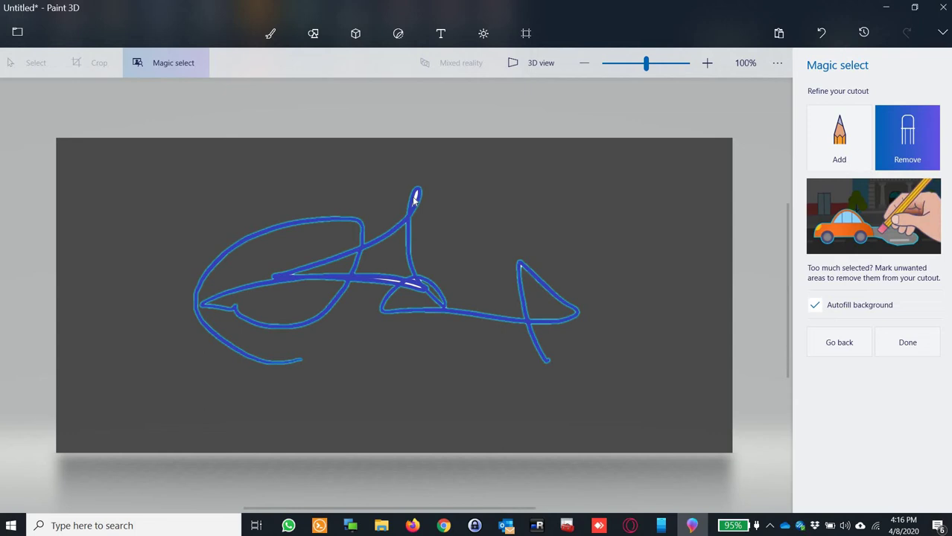
pyautogui.click(707, 63)
pyautogui.click(707, 64)
pyautogui.click(707, 64)
pyautogui.scroll(3, 528, 181)
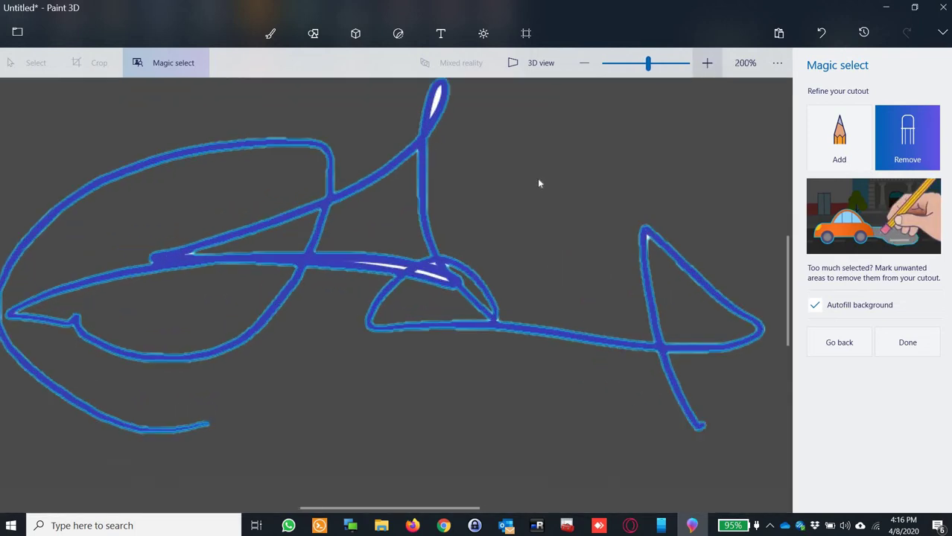
pyautogui.scroll(-1, 596, 159)
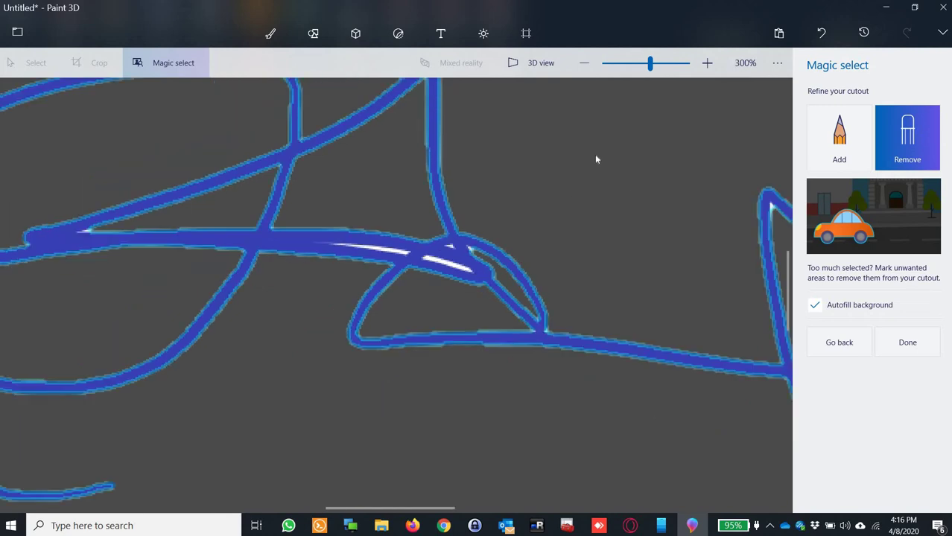
pyautogui.scroll(1, 555, 209)
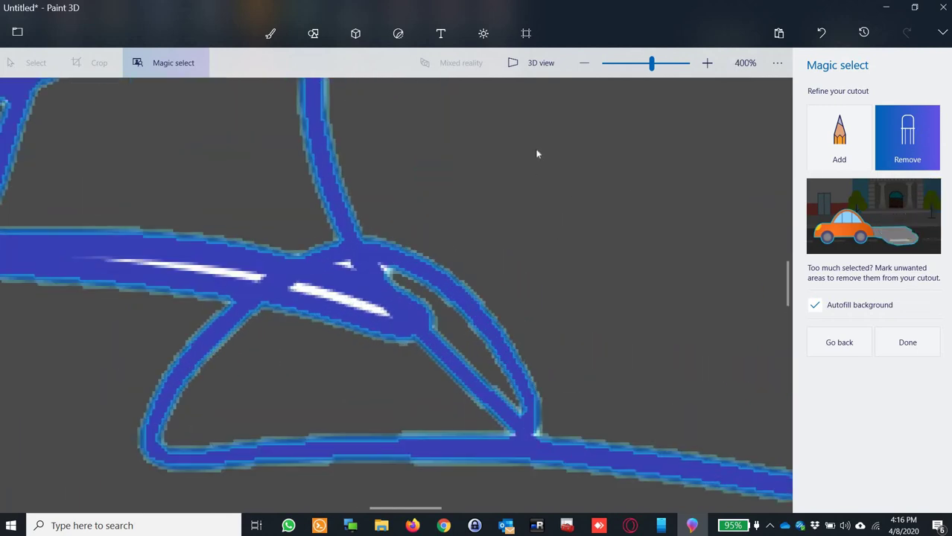
pyautogui.scroll(-1, 529, 131)
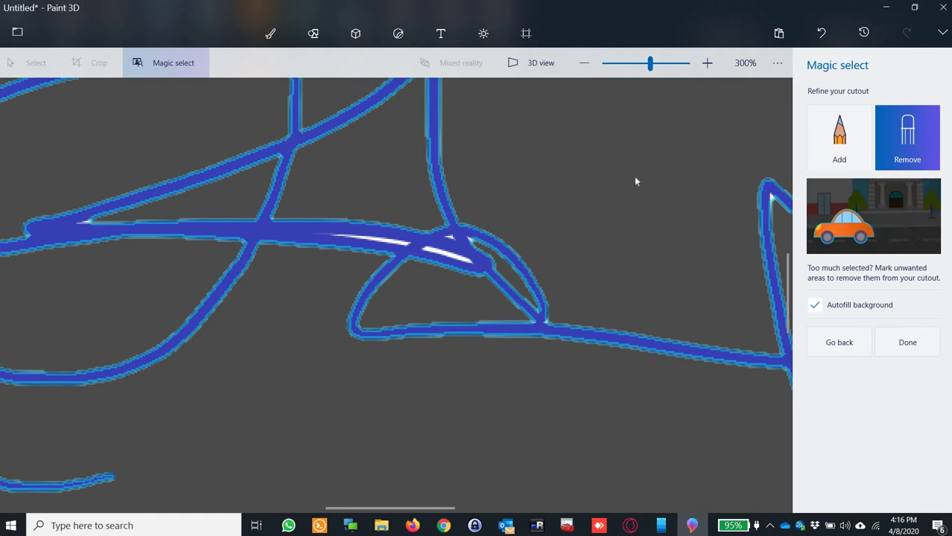
pyautogui.scroll(1, 617, 221)
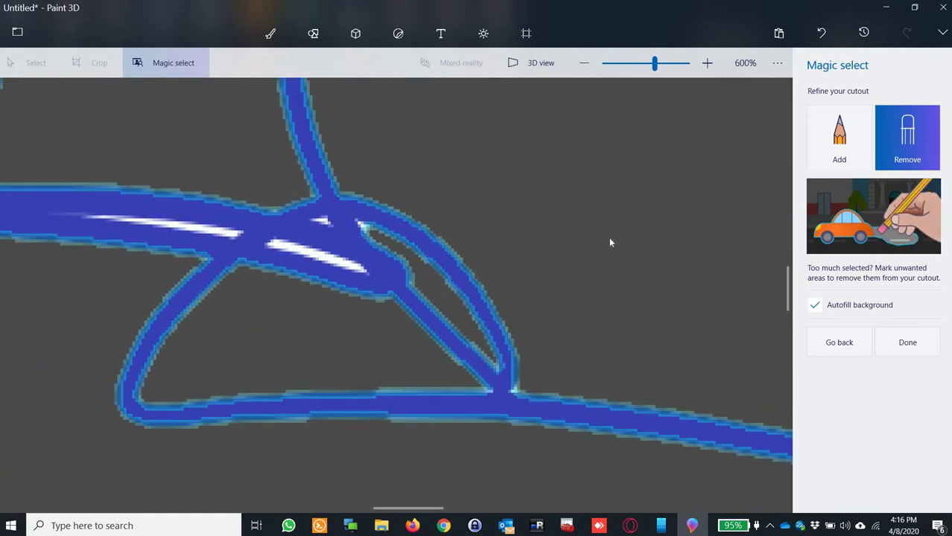
pyautogui.scroll(-3, 606, 237)
pyautogui.scroll(5, 542, 121)
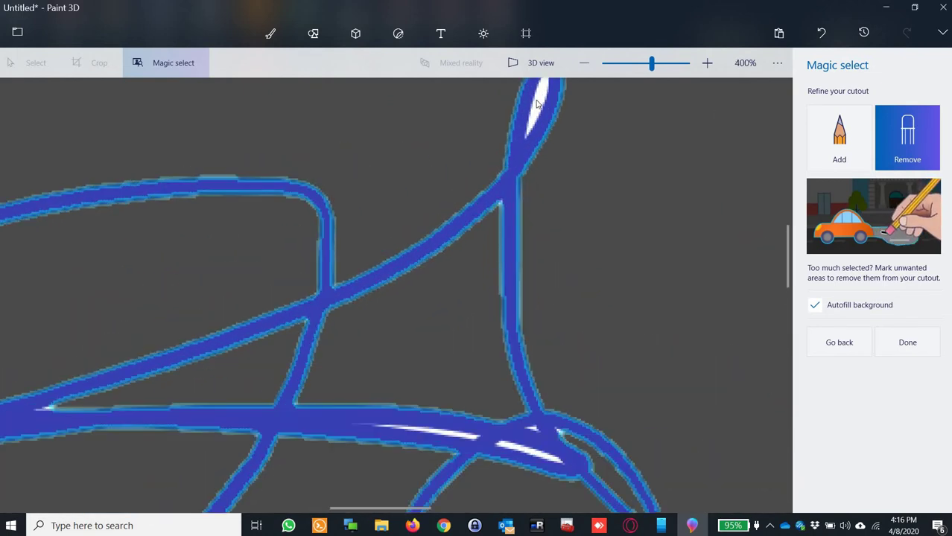
# - Exclude the white area inside the top loop and add the loop stroke back
pyautogui.moveTo(539, 86); pyautogui.dragTo(527, 130)
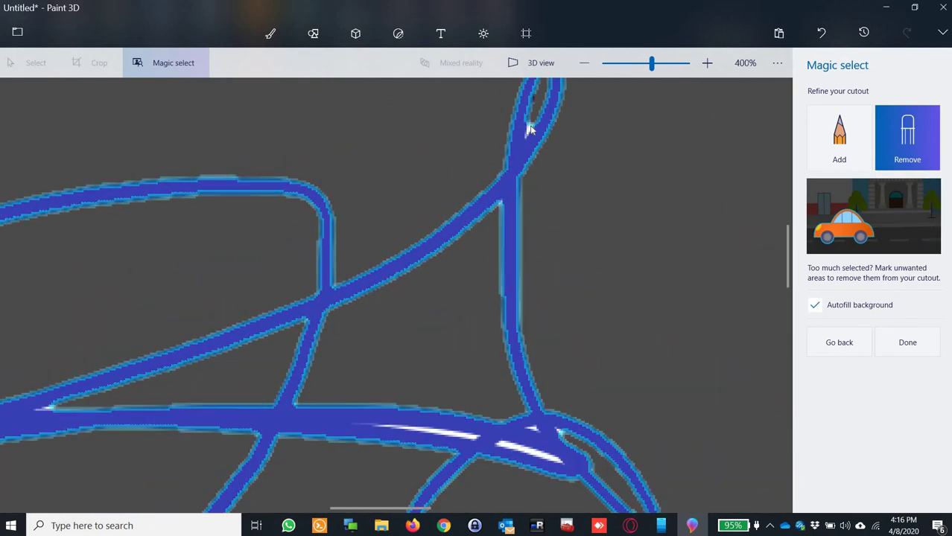
pyautogui.click(838, 136)
pyautogui.moveTo(521, 117); pyautogui.dragTo(531, 134)
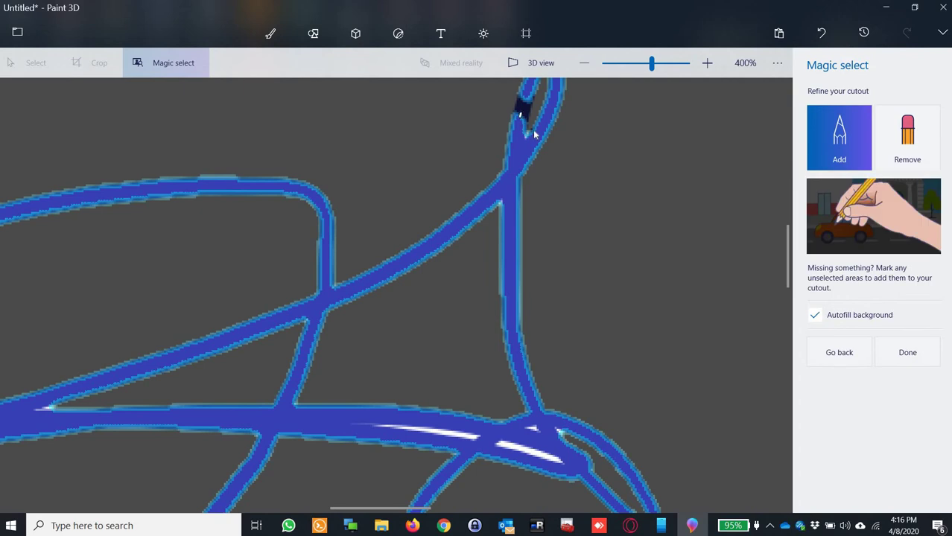
# - Add the dark gap in the overlapping middle strokes back to the cutout, then zoom out
pyautogui.scroll(-5, 660, 295)
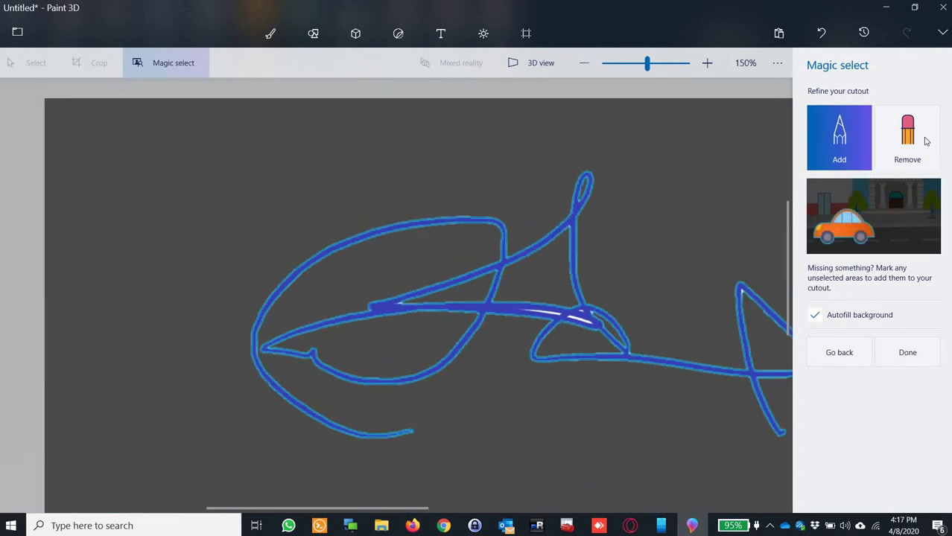
pyautogui.click(907, 137)
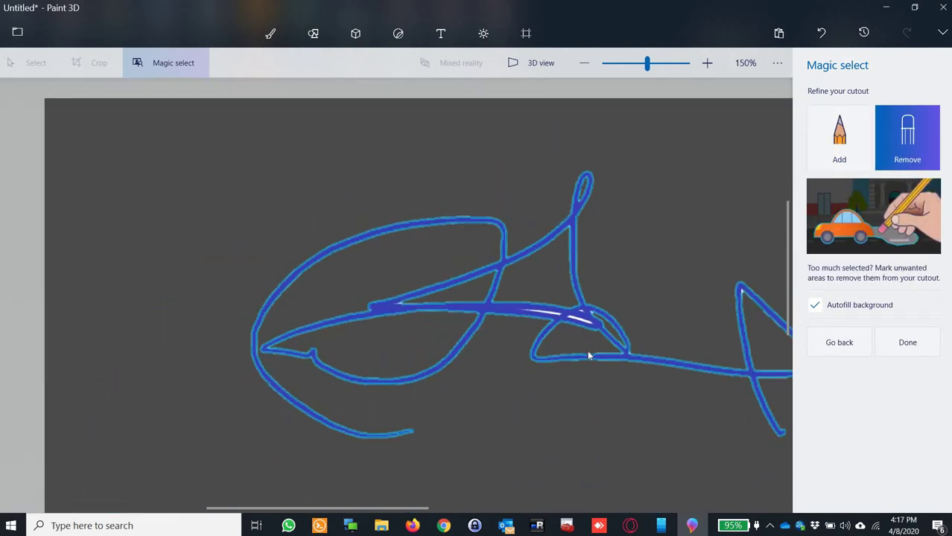
pyautogui.scroll(6, 580, 333)
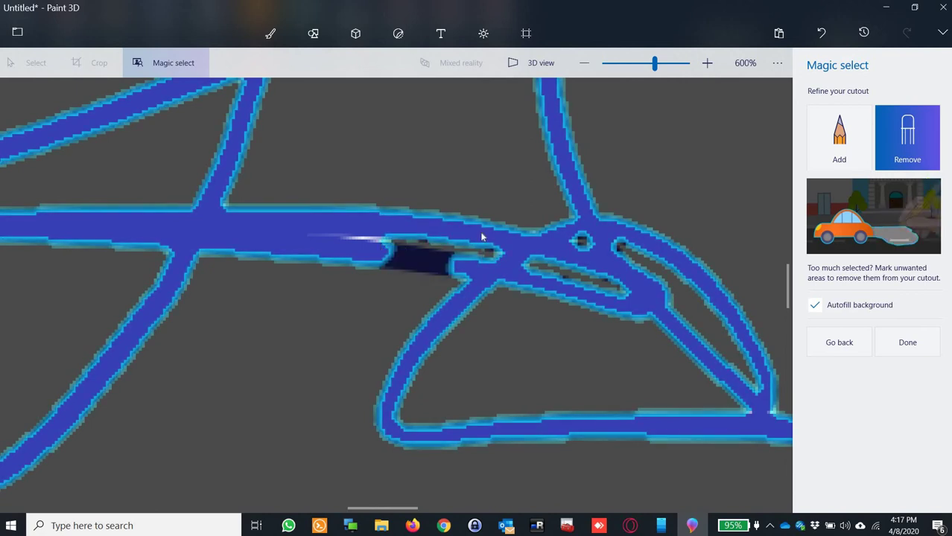
pyautogui.click(823, 130)
pyautogui.moveTo(372, 255); pyautogui.dragTo(463, 262)
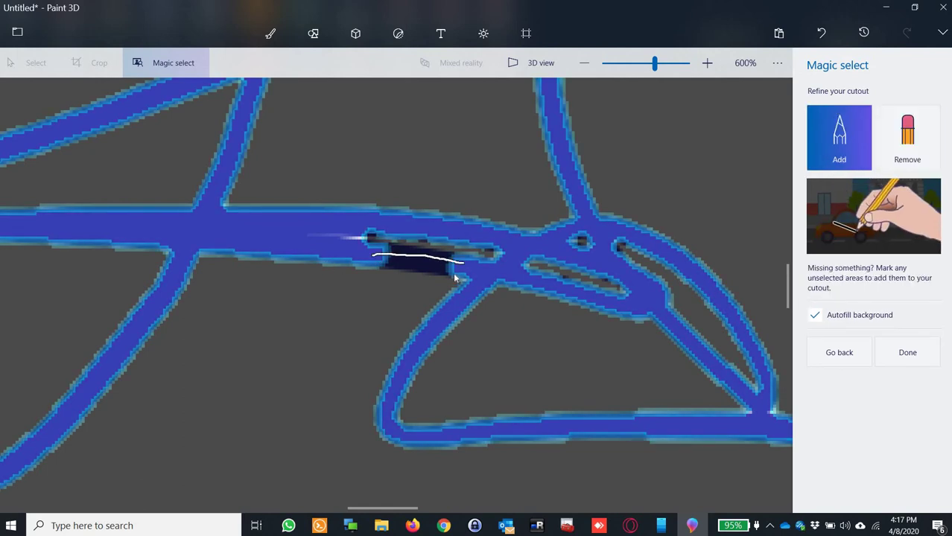
pyautogui.click(586, 65)
pyautogui.click(585, 64)
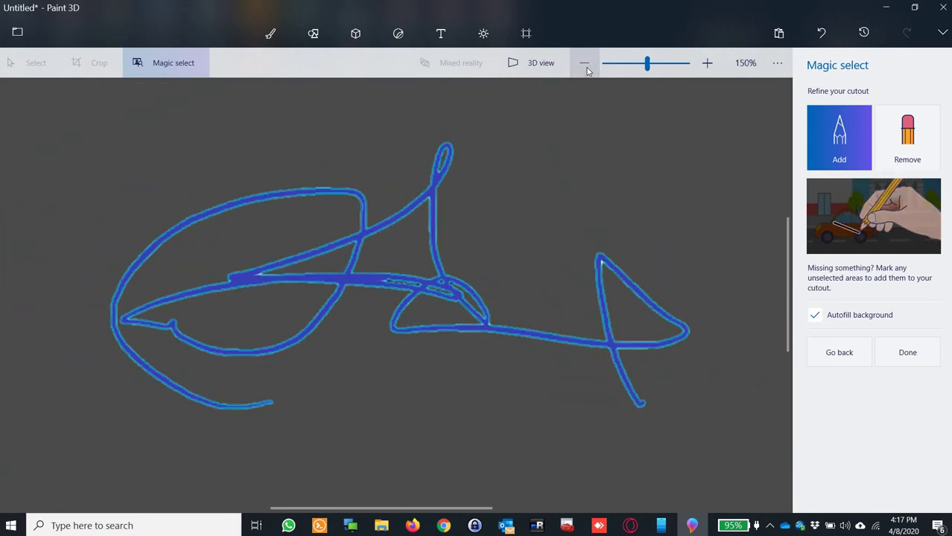
pyautogui.click(586, 64)
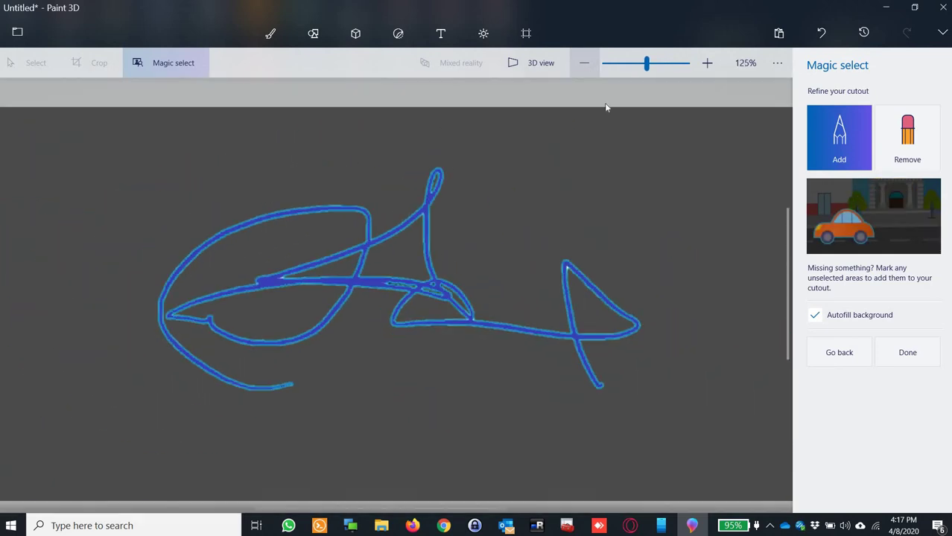
# - Finish the cutout and save it as the PNG image 'Soft Sign' on the Desktop
pyautogui.click(907, 353)
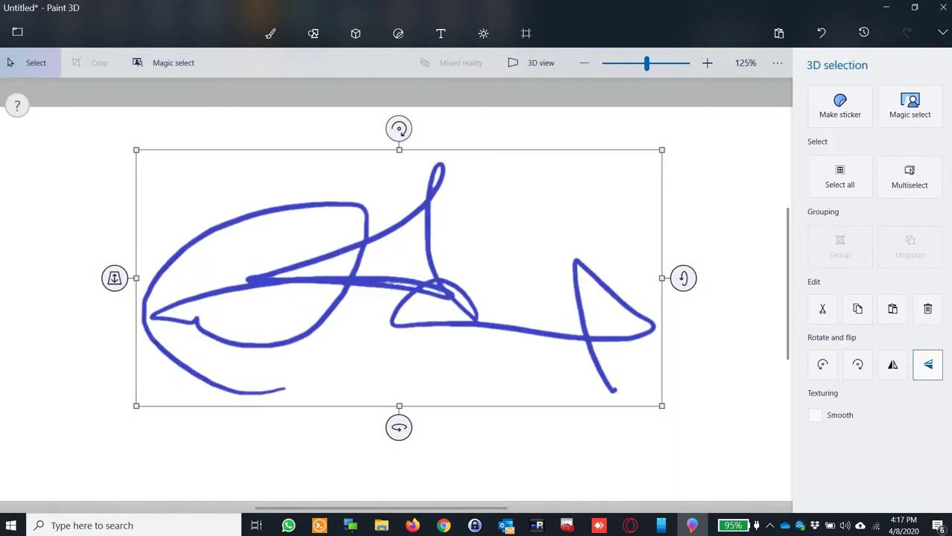
pyautogui.click(17, 31)
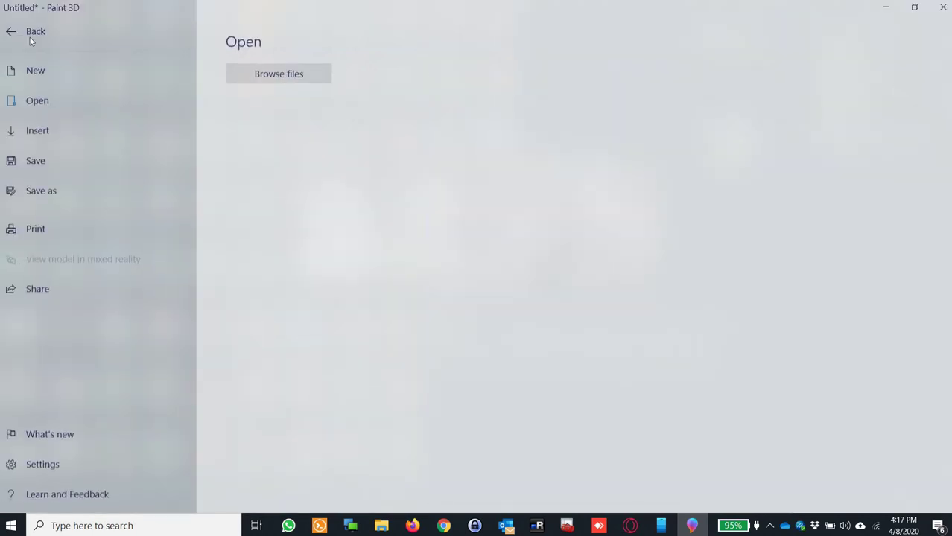
pyautogui.click(86, 195)
pyautogui.click(257, 110)
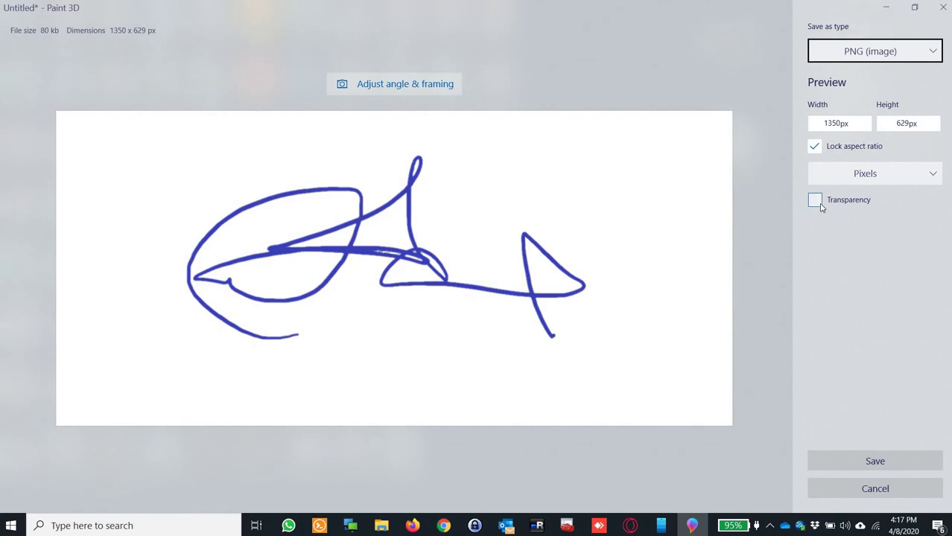
pyautogui.click(876, 465)
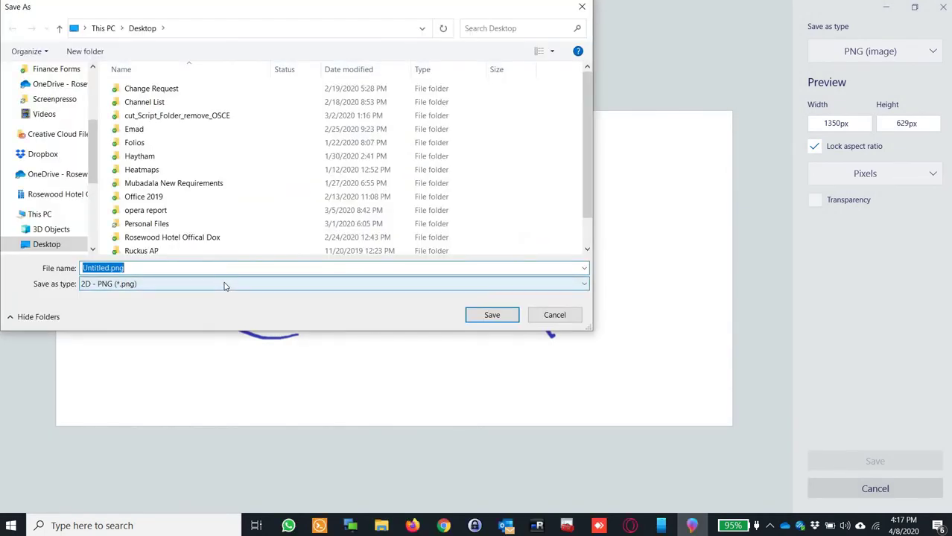
pyautogui.write('Soft Sign')
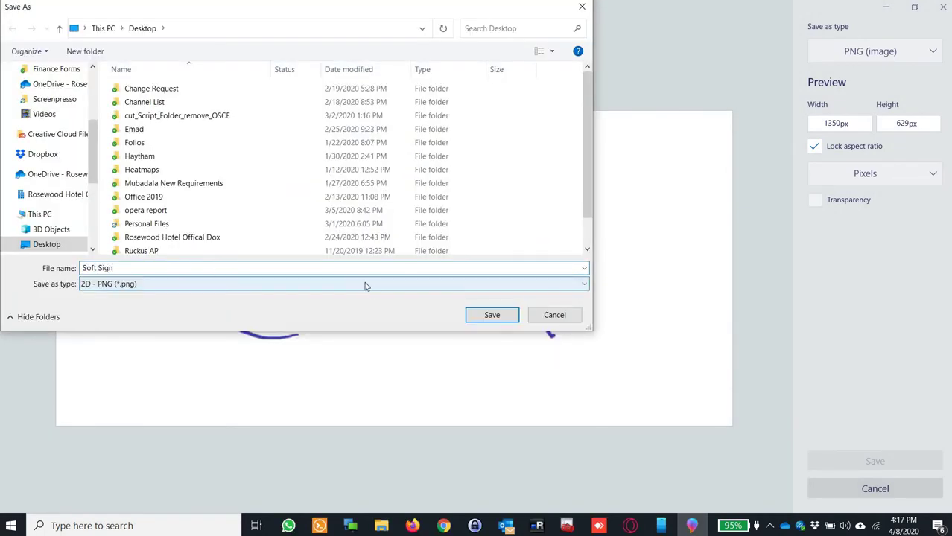
pyautogui.click(503, 316)
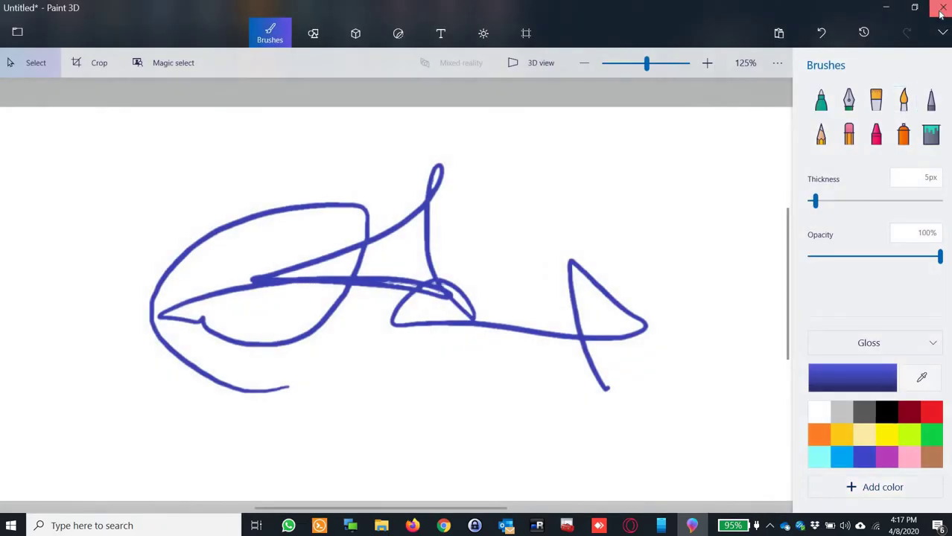
# - Close Paint 3D without saving and select the ADVANCE-DOWNPAYMENT-REQUEST FORM.xlsx icon
pyautogui.click(942, 9)
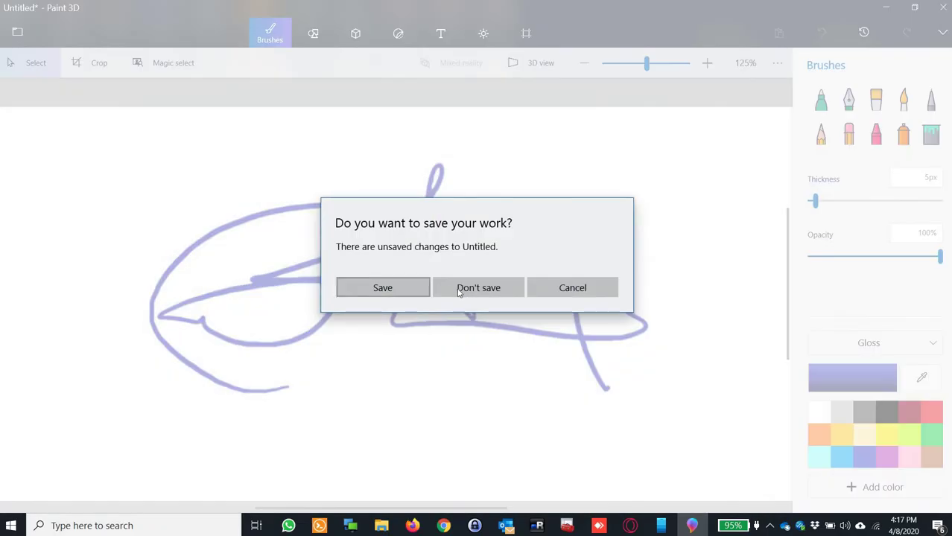
pyautogui.click(490, 293)
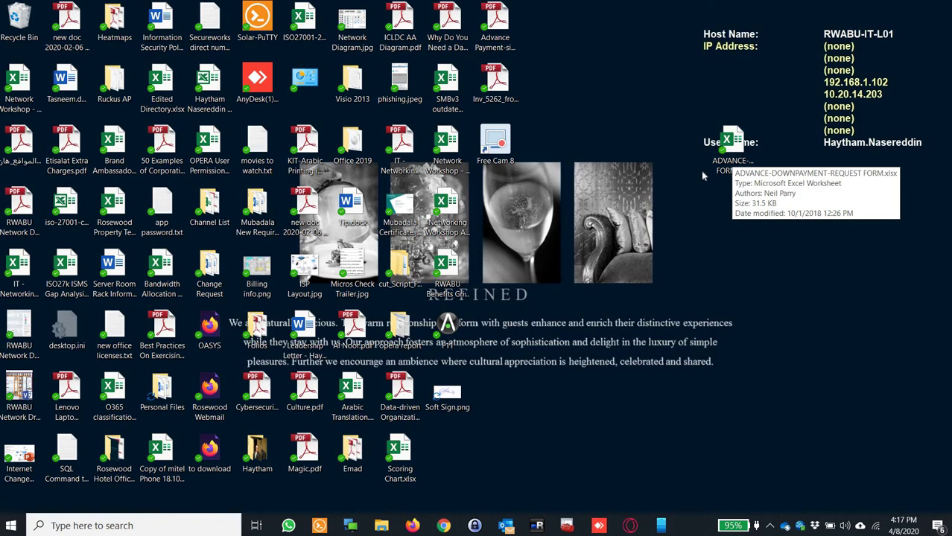
pyautogui.click(735, 147)
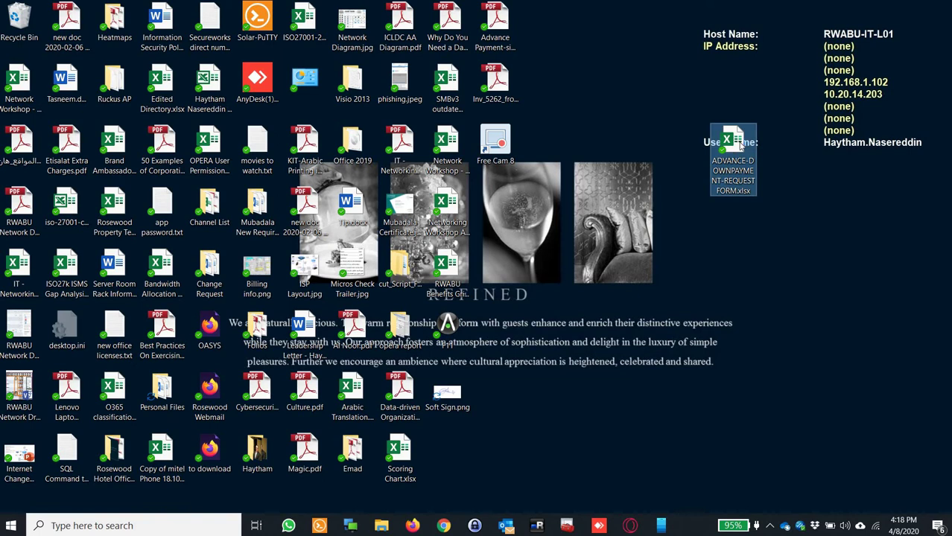
# - Open ADVANCE-DOWNPAYMENT-REQUEST FORM.xlsx in Excel with the window maximized
pyautogui.doubleClick(735, 147)
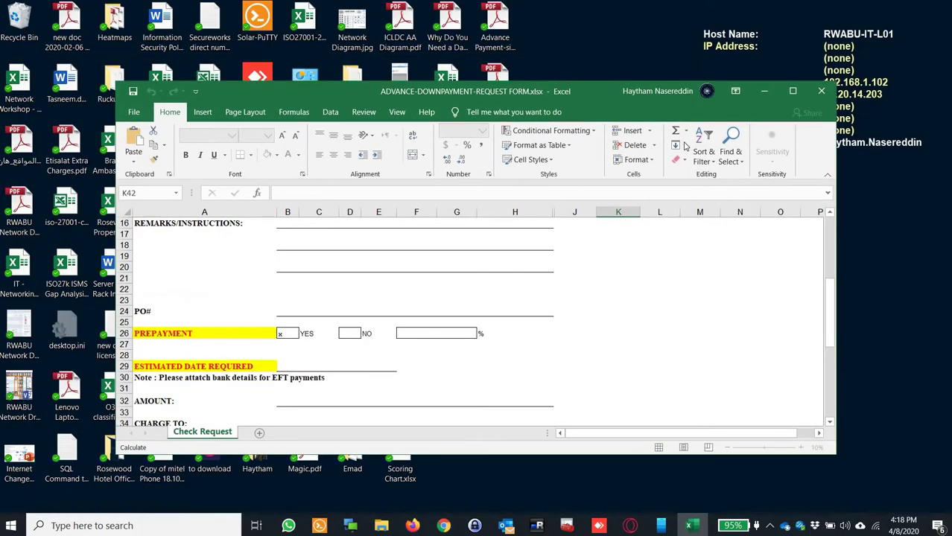
pyautogui.click(792, 91)
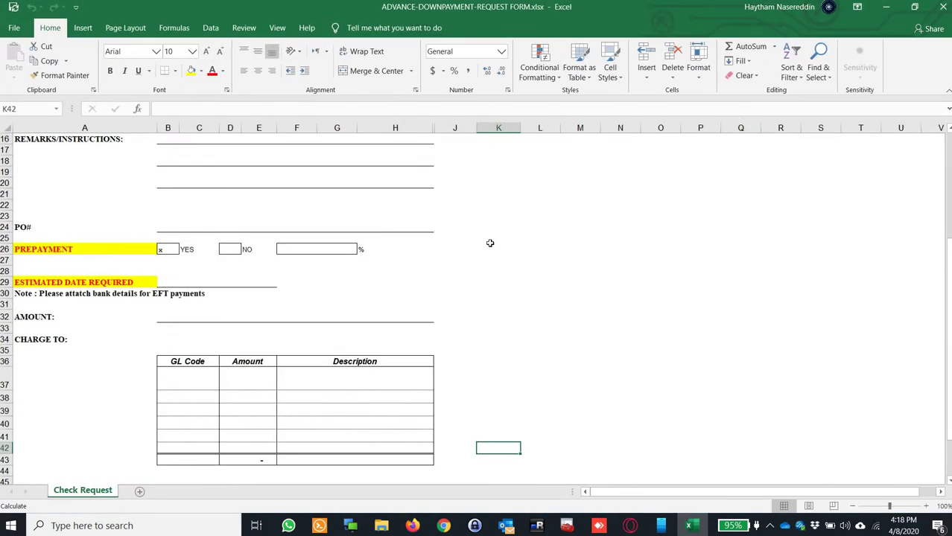
pyautogui.scroll(-1, 461, 237)
pyautogui.scroll(5, 397, 238)
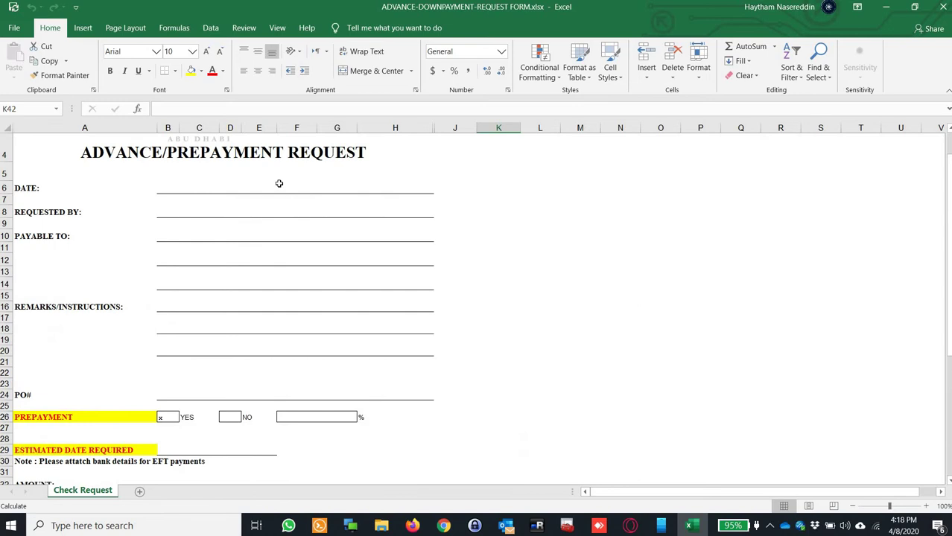
# - Check the DATE, REQUESTED BY and PAYABLE TO fields of the request form
pyautogui.click(268, 197)
pyautogui.click(188, 189)
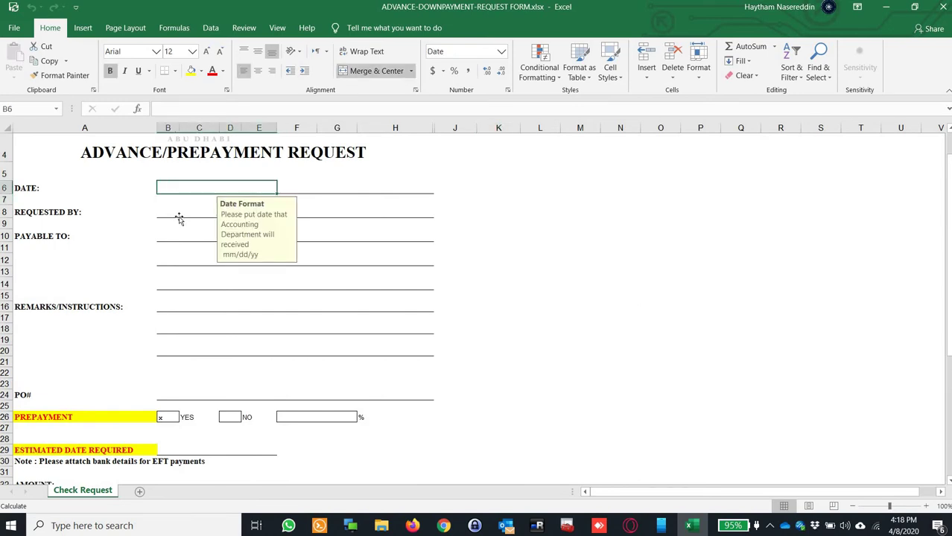
pyautogui.click(179, 215)
pyautogui.click(177, 191)
pyautogui.click(172, 222)
pyautogui.click(174, 211)
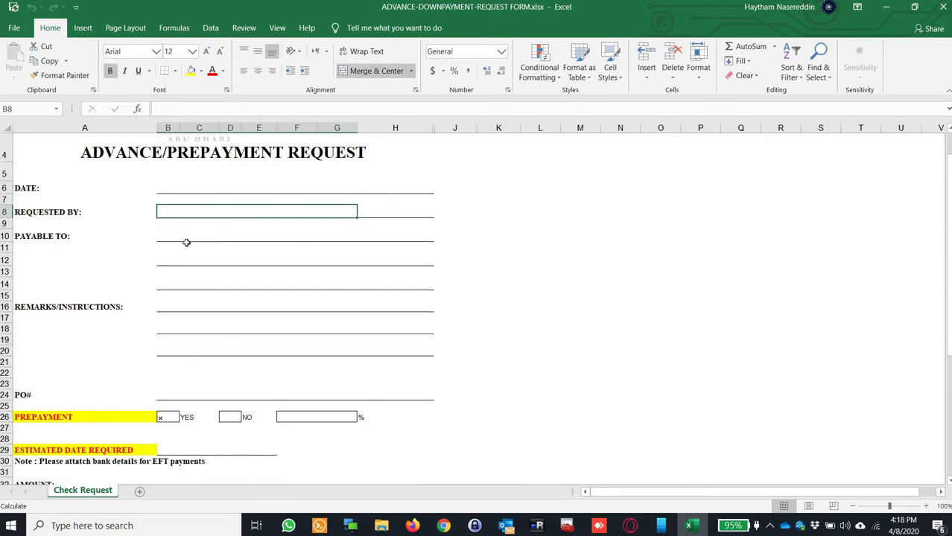
pyautogui.click(180, 233)
pyautogui.click(170, 265)
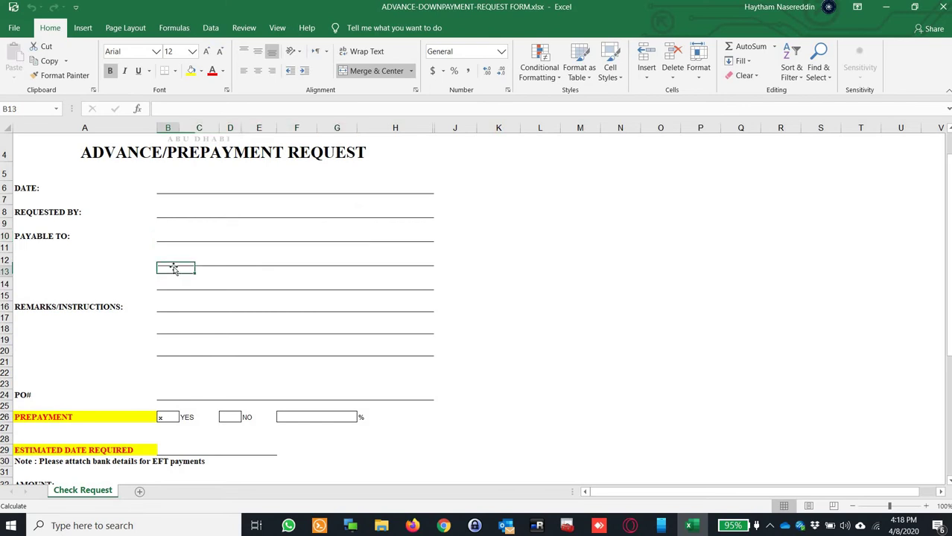
# - Scroll through the rest of the blank request form
pyautogui.scroll(-3, 227, 296)
pyautogui.scroll(-2, 237, 312)
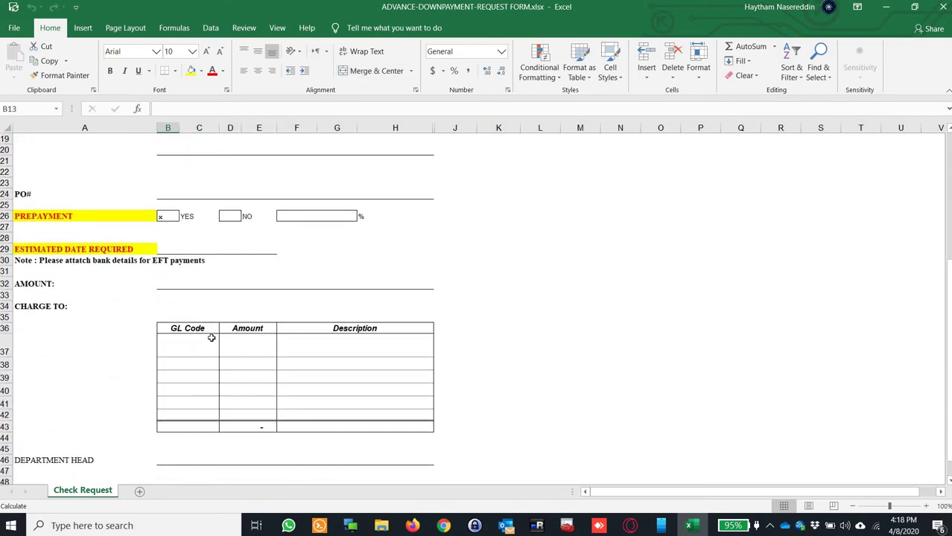
pyautogui.scroll(-2, 194, 322)
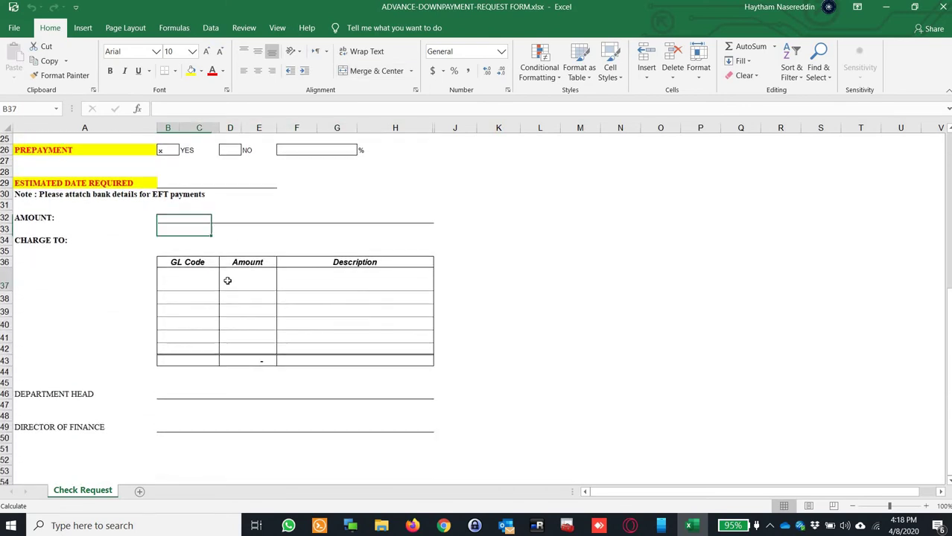
pyautogui.moveTo(187, 278); pyautogui.dragTo(242, 304)
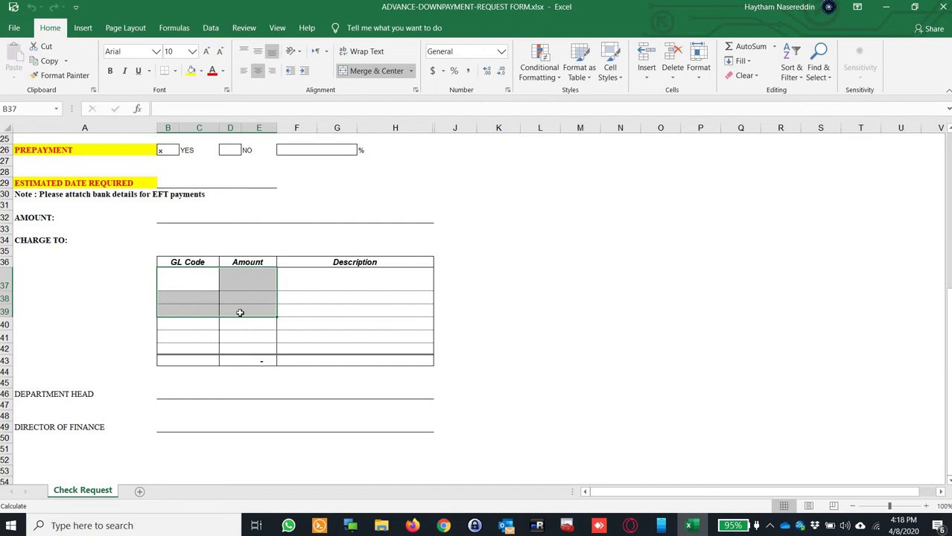
pyautogui.scroll(-2, 239, 313)
pyautogui.scroll(10, 240, 312)
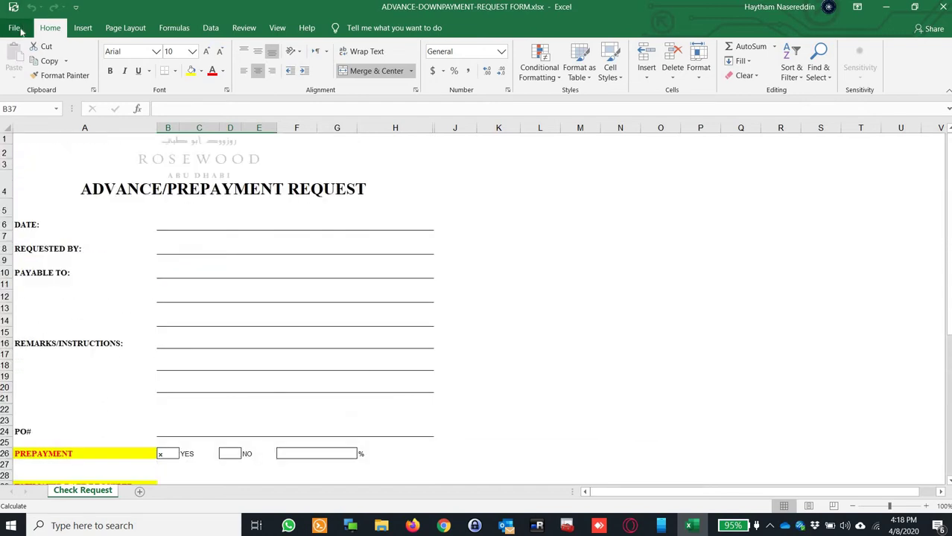
# - Print the form with Microsoft Print to PDF, saving it as 'Advance Payment' on the Desktop
pyautogui.click(15, 28)
pyautogui.click(34, 245)
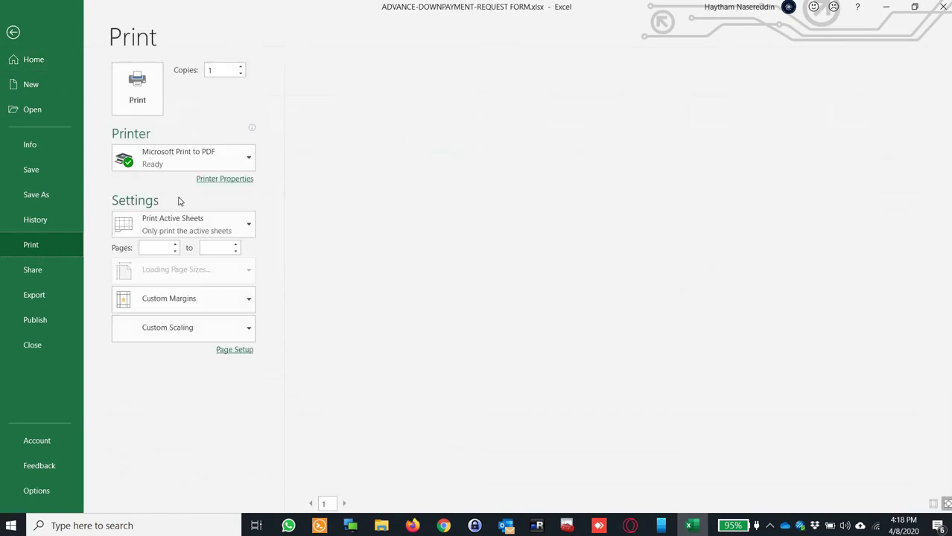
pyautogui.click(179, 162)
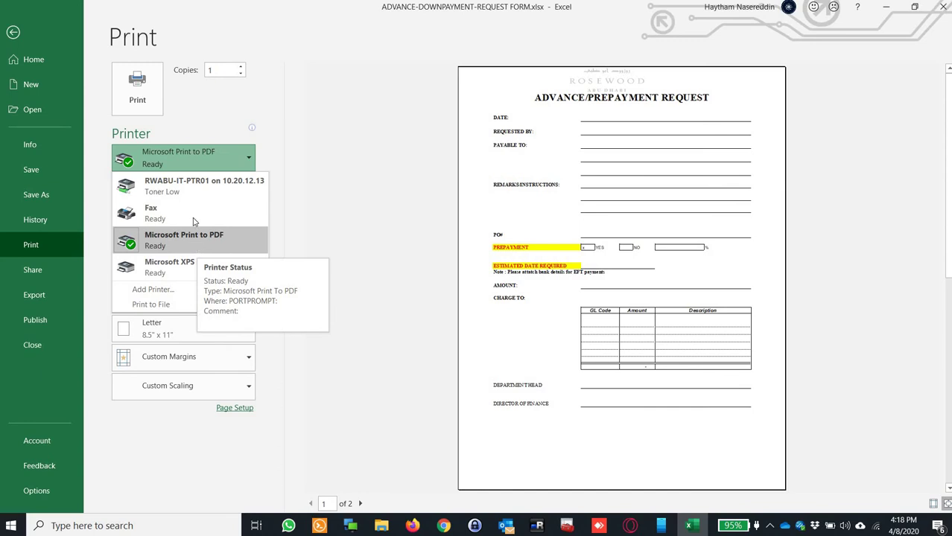
pyautogui.click(224, 159)
pyautogui.click(181, 160)
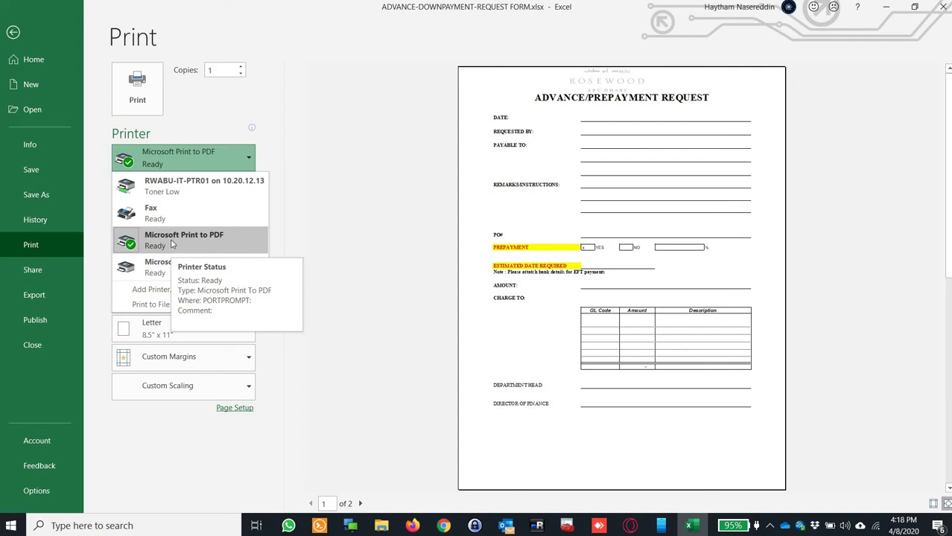
pyautogui.click(171, 148)
pyautogui.click(142, 86)
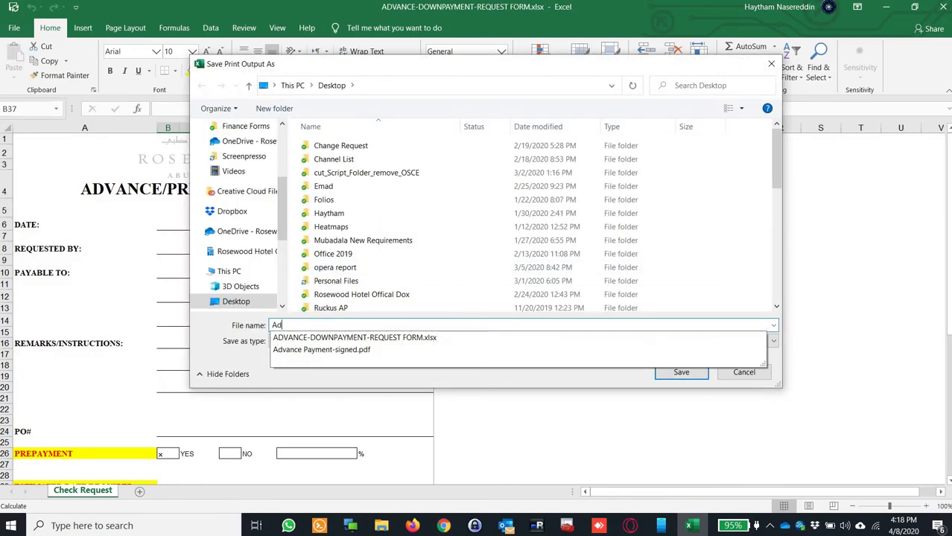
pyautogui.write('vance Pay')
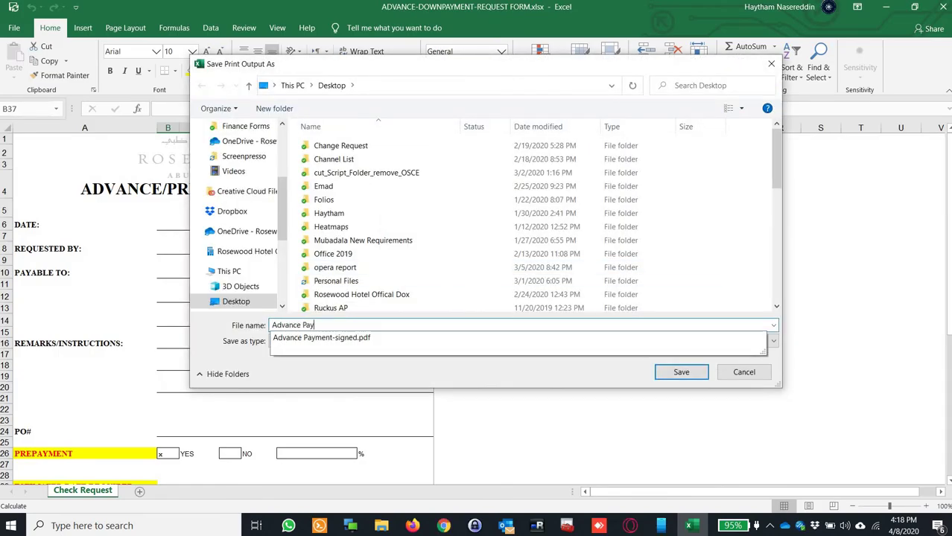
pyautogui.write('ment')
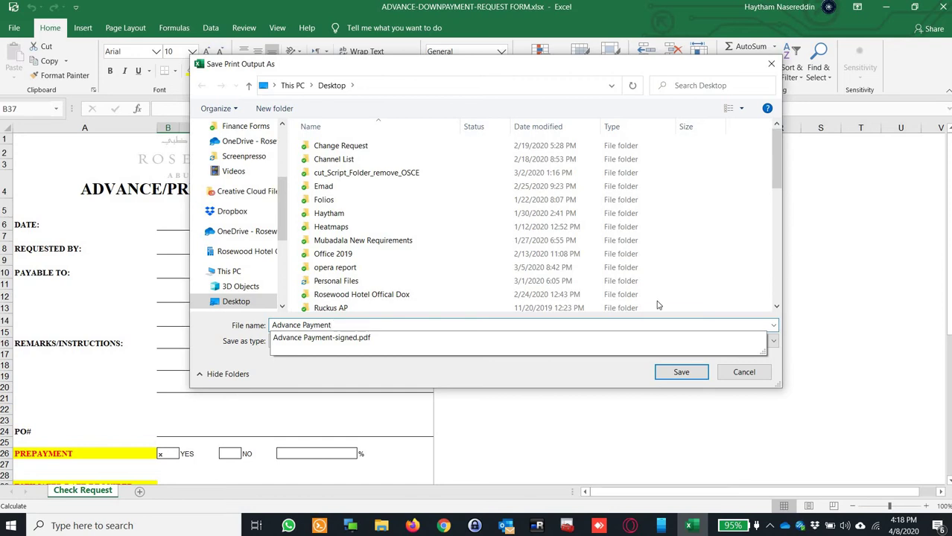
pyautogui.click(679, 375)
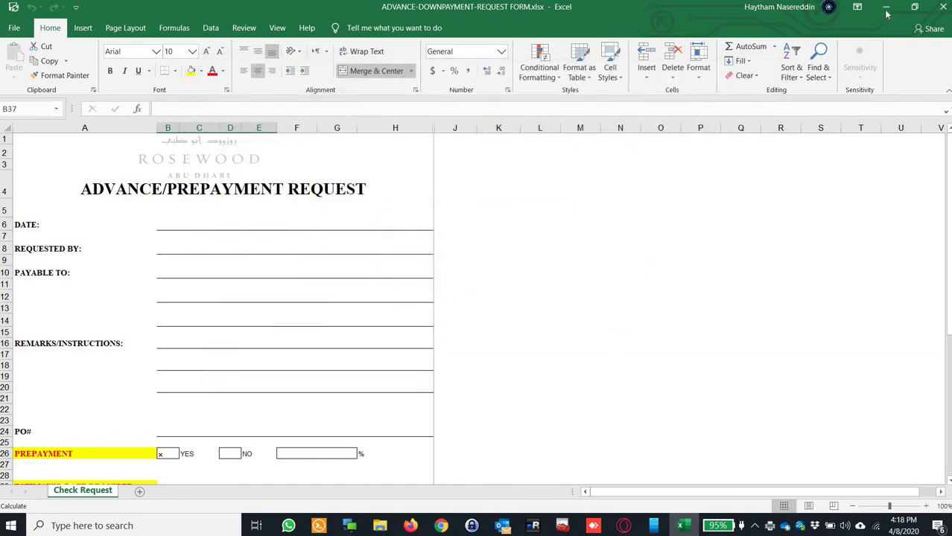
# - Delete the old Advance Payment-signed.pdf and open Advance Payment.pdf in Adobe Reader
pyautogui.click(884, 11)
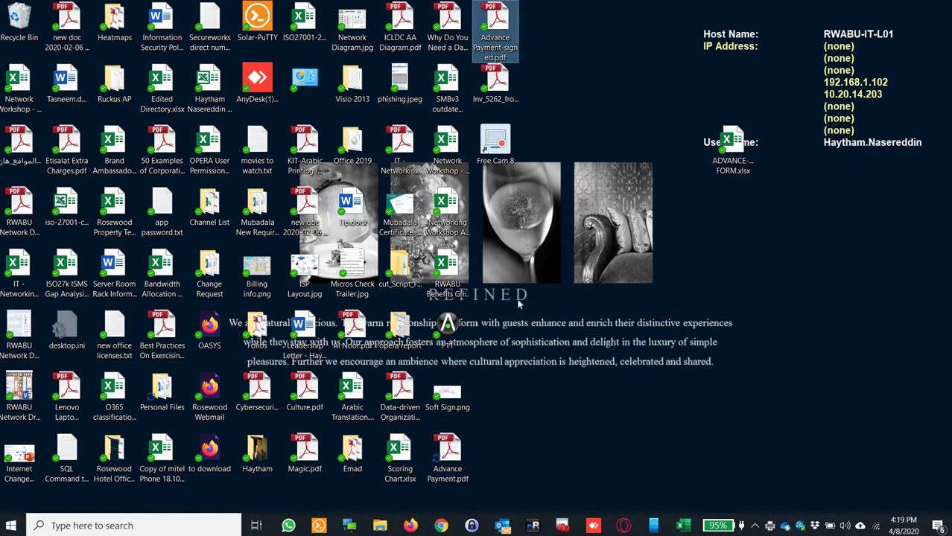
pyautogui.click(451, 456)
pyautogui.moveTo(677, 333); pyautogui.dragTo(727, 210)
pyautogui.press('Delete')
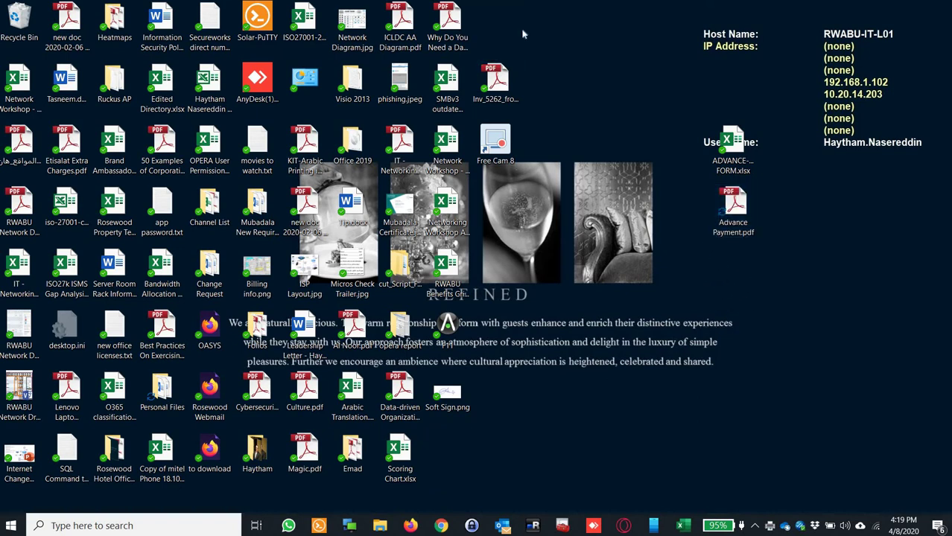
pyautogui.click(736, 208)
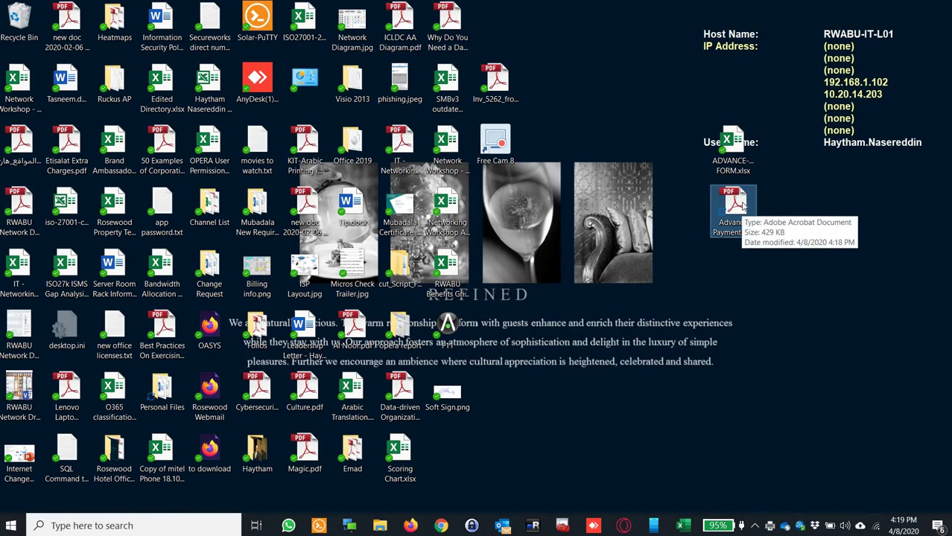
pyautogui.doubleClick(742, 207)
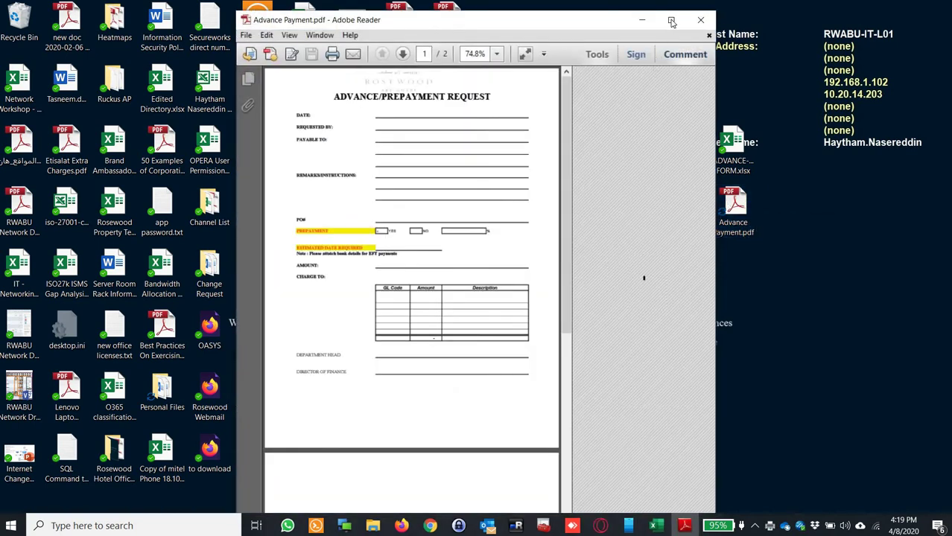
# - Add the date 08/04/2020 as text on the form's DATE line
pyautogui.click(671, 22)
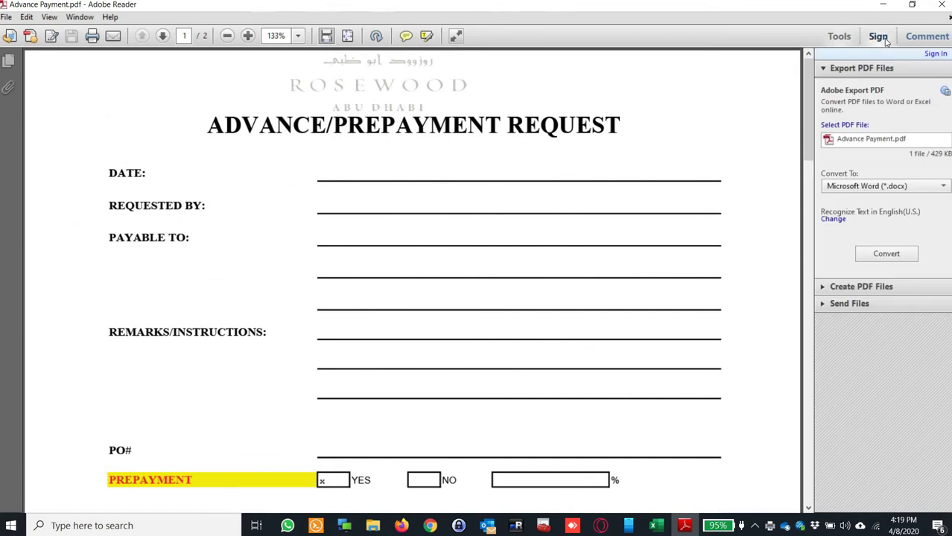
pyautogui.click(882, 39)
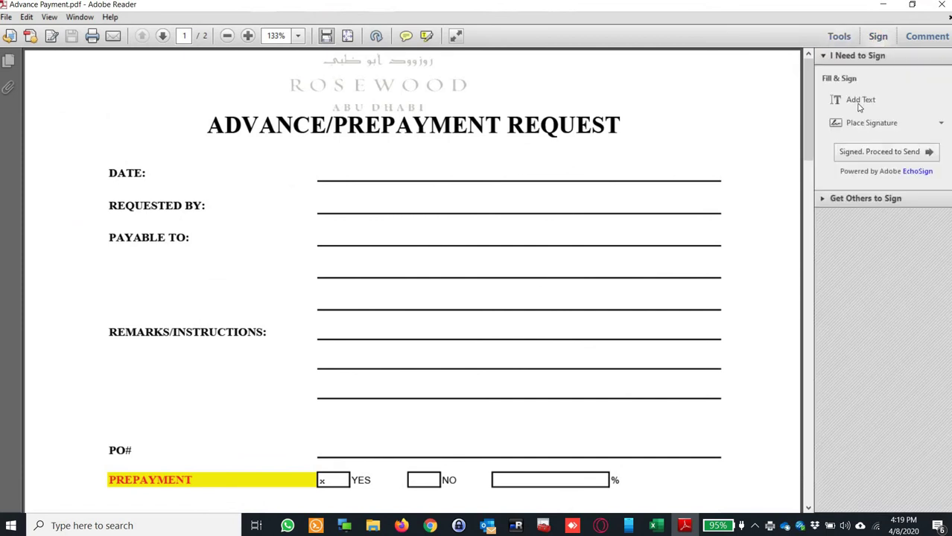
pyautogui.click(860, 100)
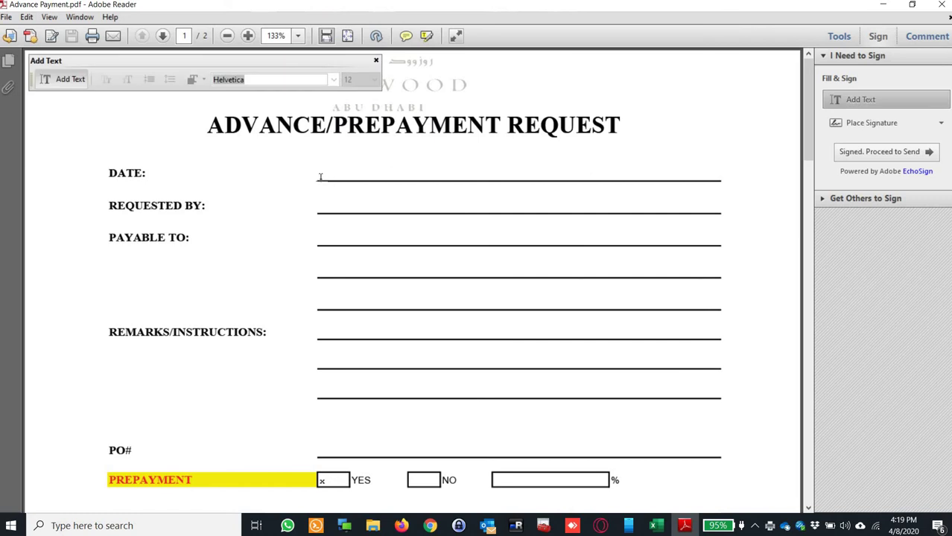
pyautogui.click(335, 171)
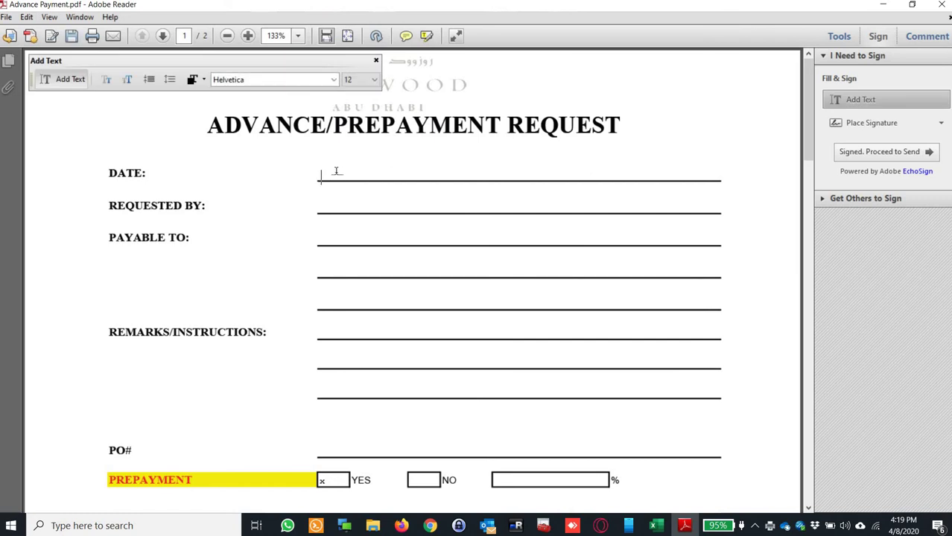
pyautogui.write('08/04/20')
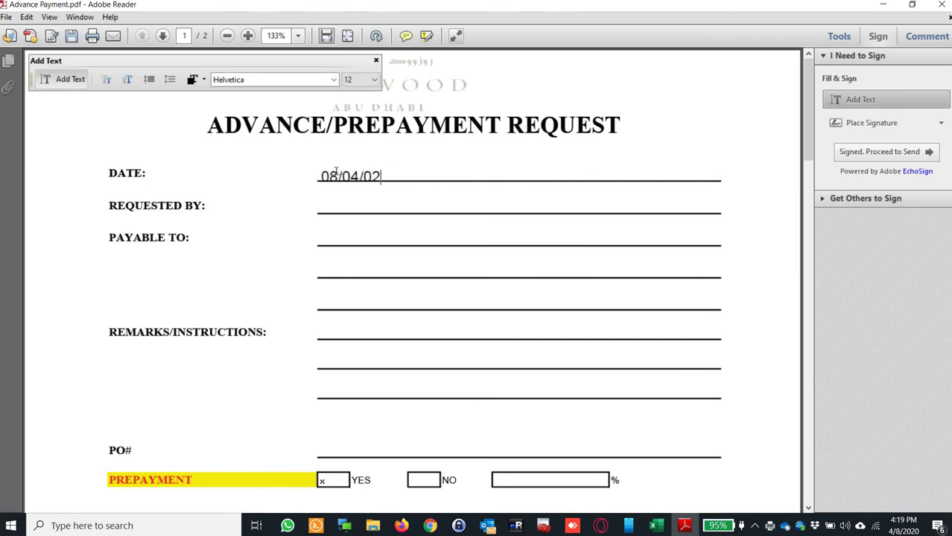
pyautogui.press('BackSpace')
pyautogui.press('BackSpace')
pyautogui.write('2020')
# - Scroll down to the GL Code table and the signature lines
pyautogui.scroll(-5, 439, 223)
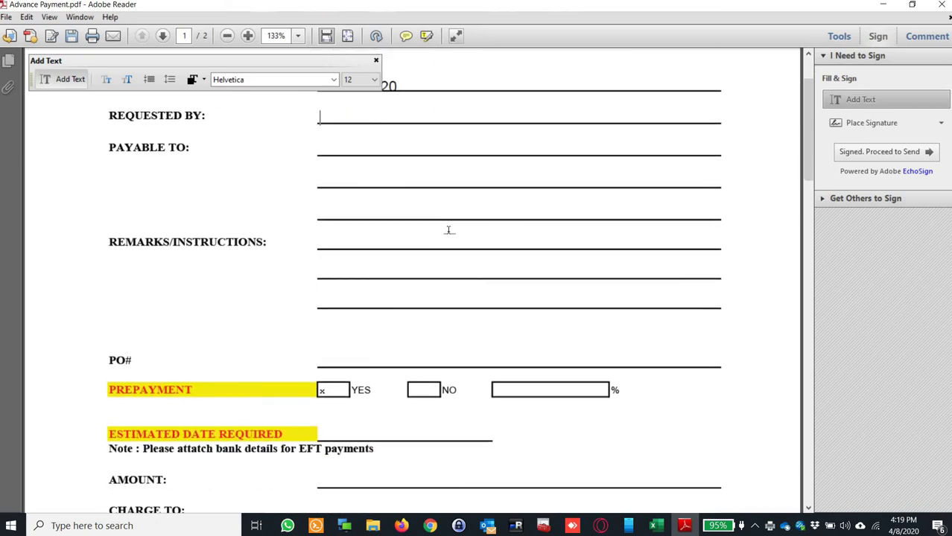
pyautogui.scroll(-3, 359, 402)
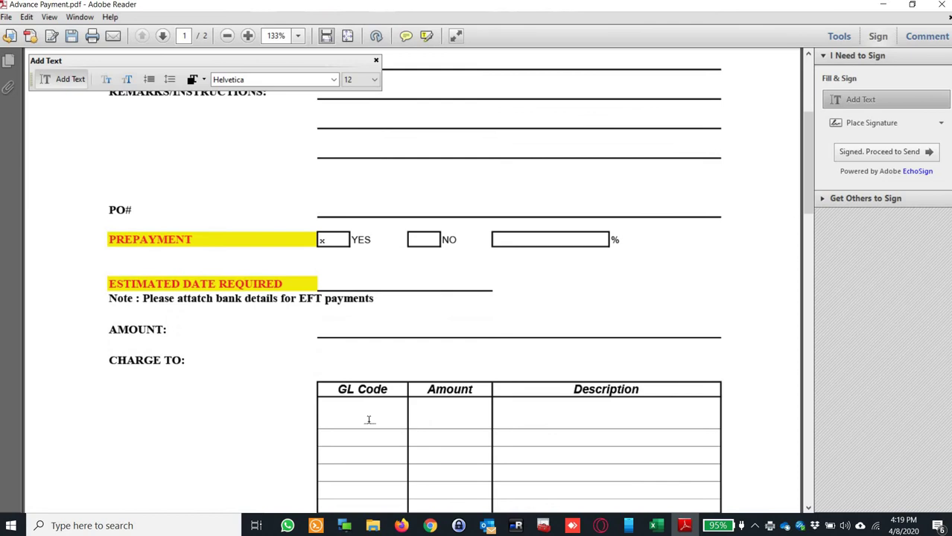
pyautogui.scroll(-3, 368, 408)
pyautogui.scroll(-4, 409, 374)
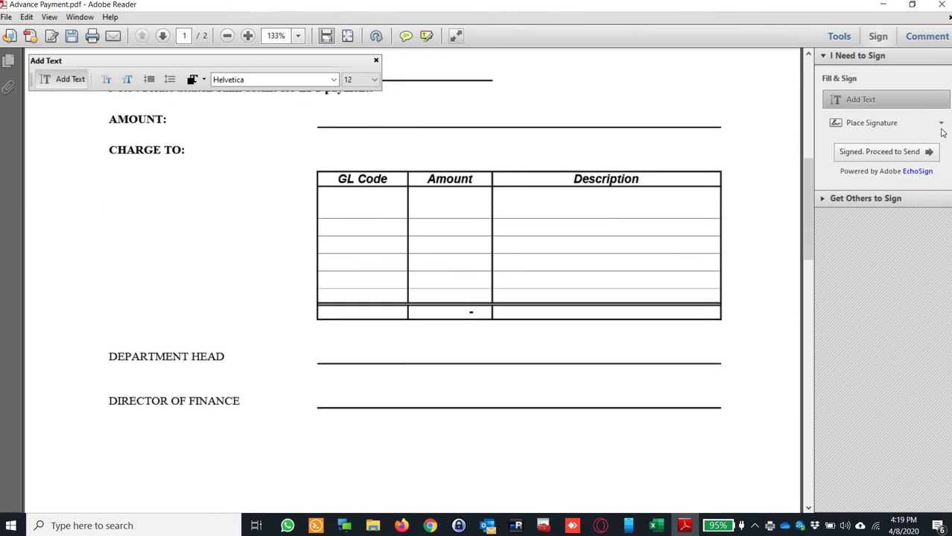
# - Start Place Signature and set the signature method to 'Use an image'
pyautogui.click(941, 125)
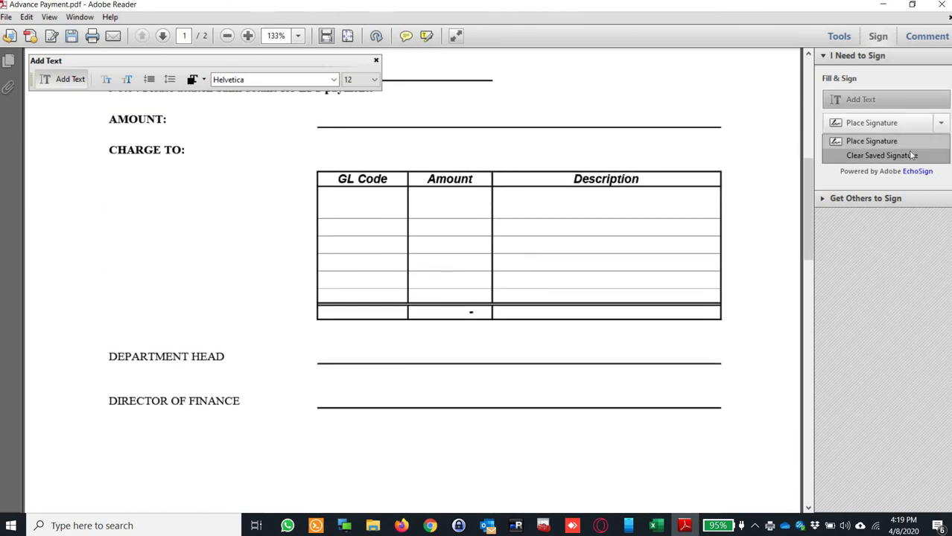
pyautogui.click(928, 139)
pyautogui.click(927, 125)
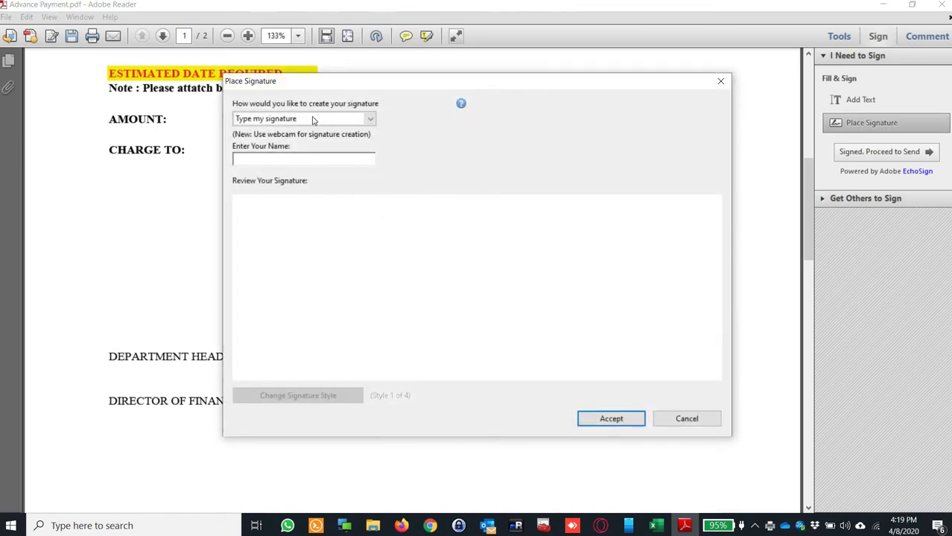
pyautogui.click(313, 119)
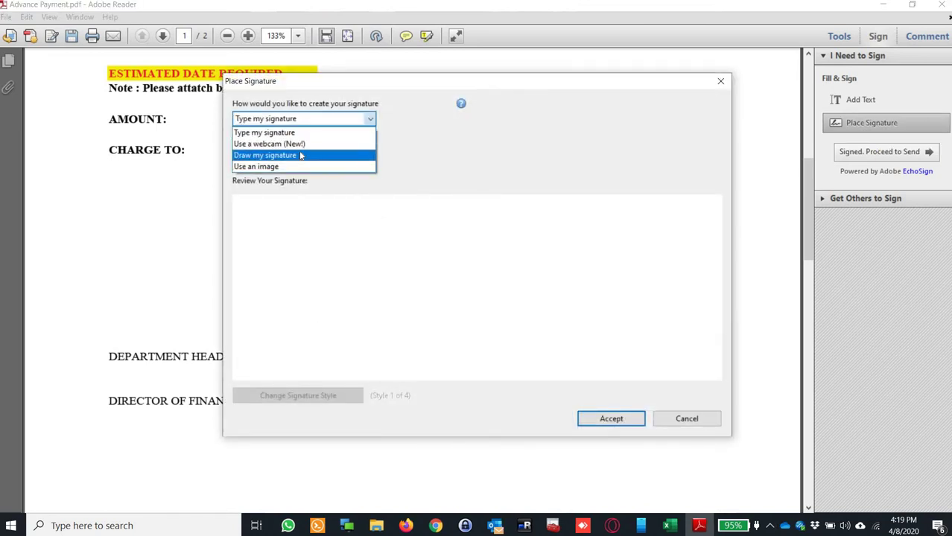
pyautogui.click(301, 155)
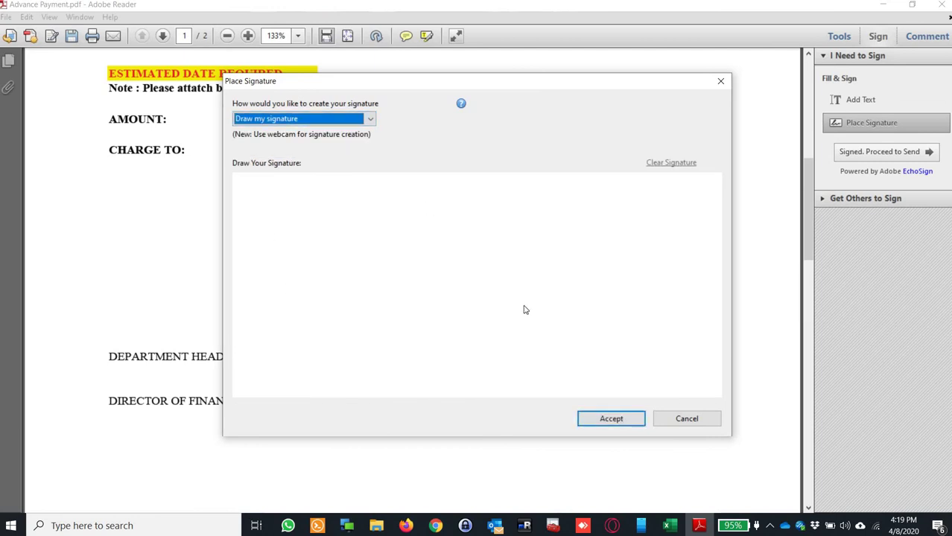
pyautogui.click(366, 120)
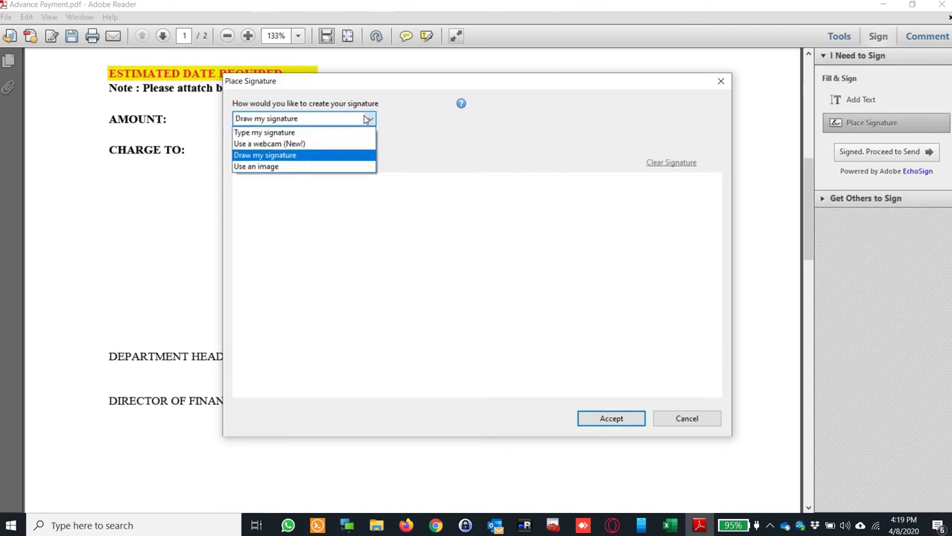
pyautogui.click(312, 167)
# - Browse to the Desktop and load Soft Sign.png as the signature image
pyautogui.click(615, 157)
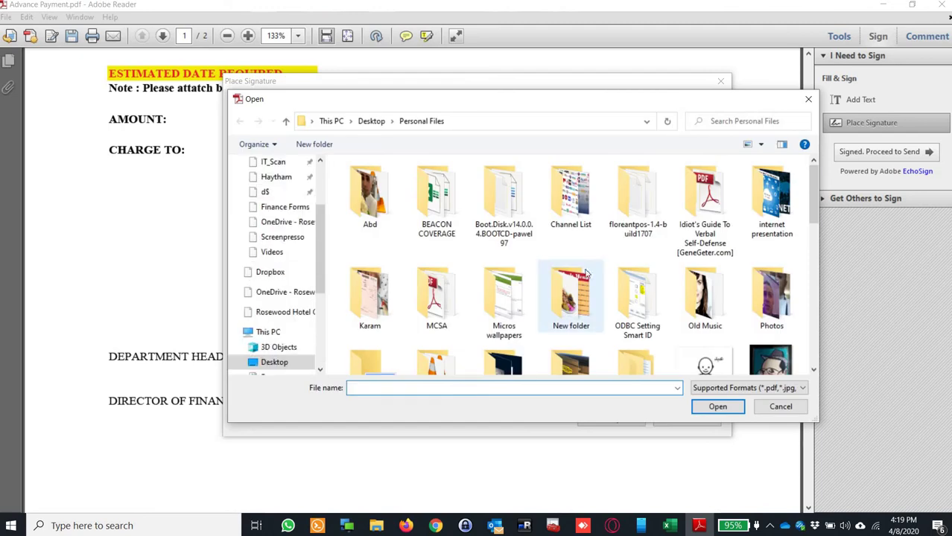
pyautogui.scroll(-3, 485, 326)
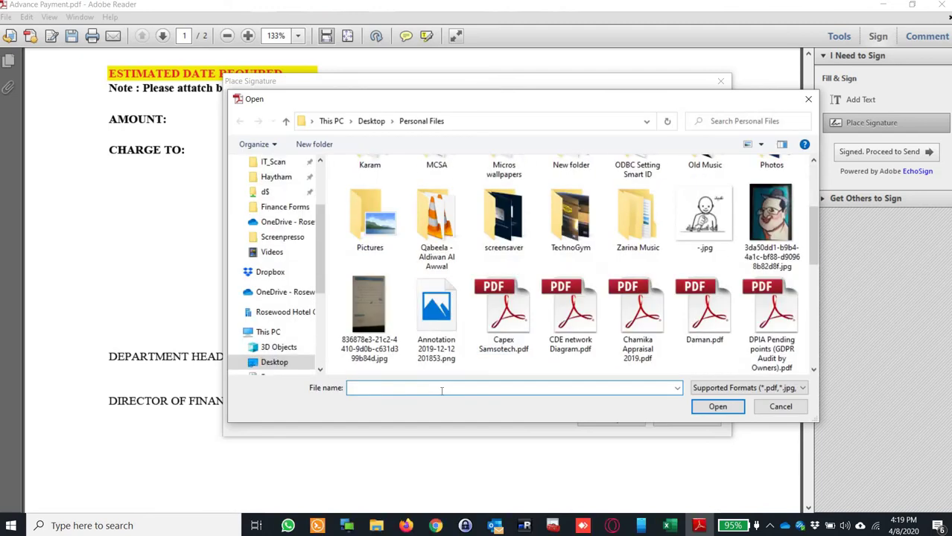
pyautogui.write('soft sign')
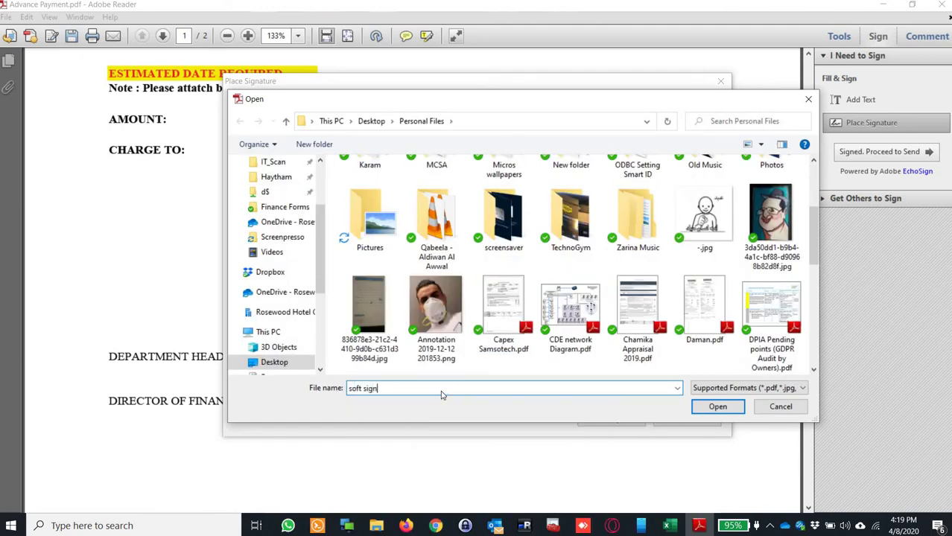
pyautogui.press('Return')
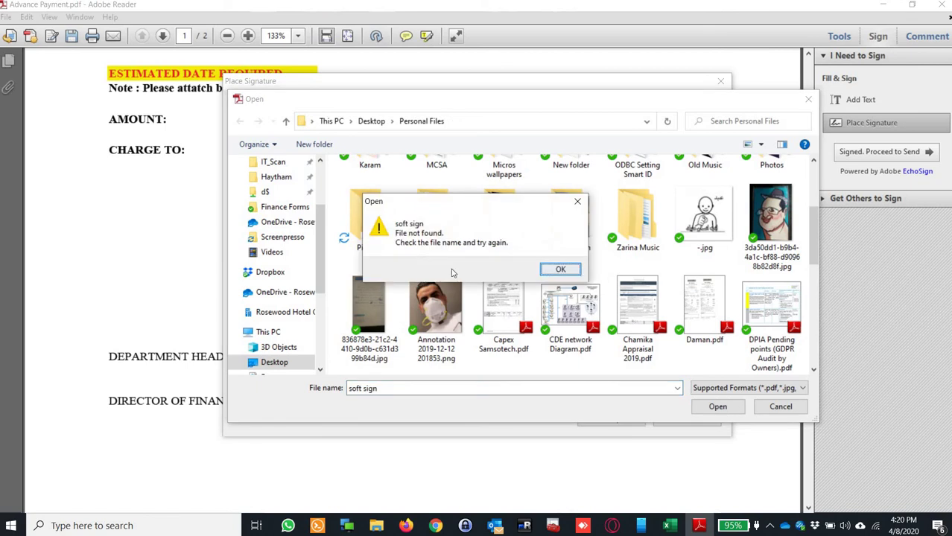
pyautogui.click(561, 270)
pyautogui.scroll(3, 272, 231)
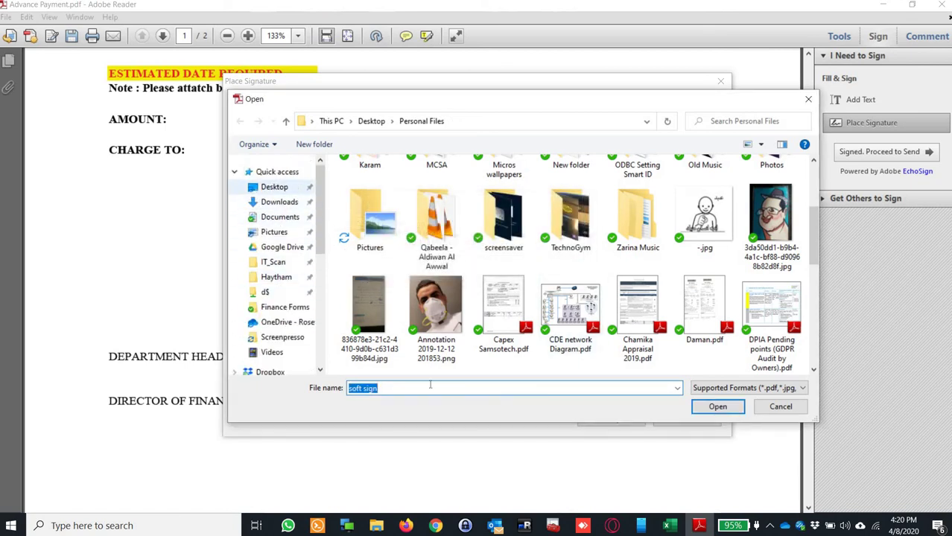
pyautogui.click(274, 187)
pyautogui.click(409, 391)
pyautogui.write('soft')
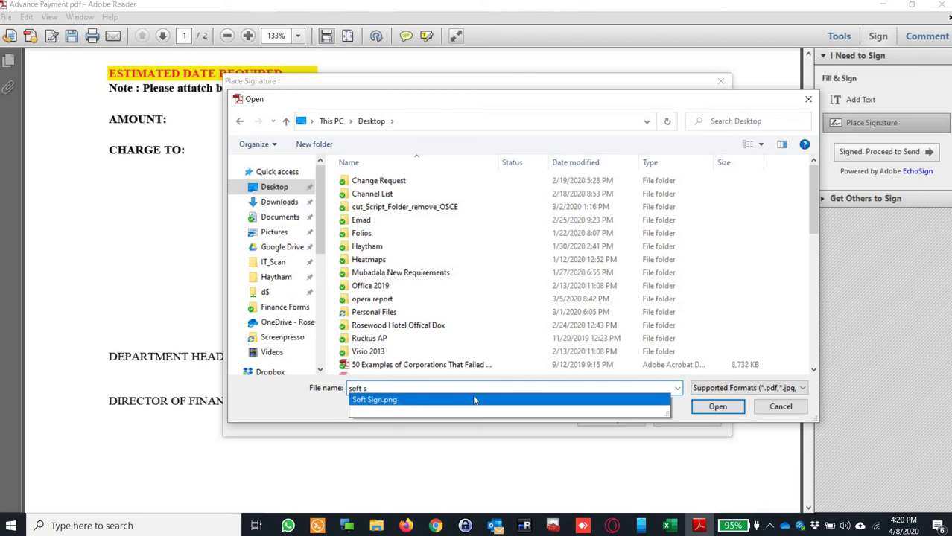
pyautogui.press('Return')
pyautogui.click(720, 407)
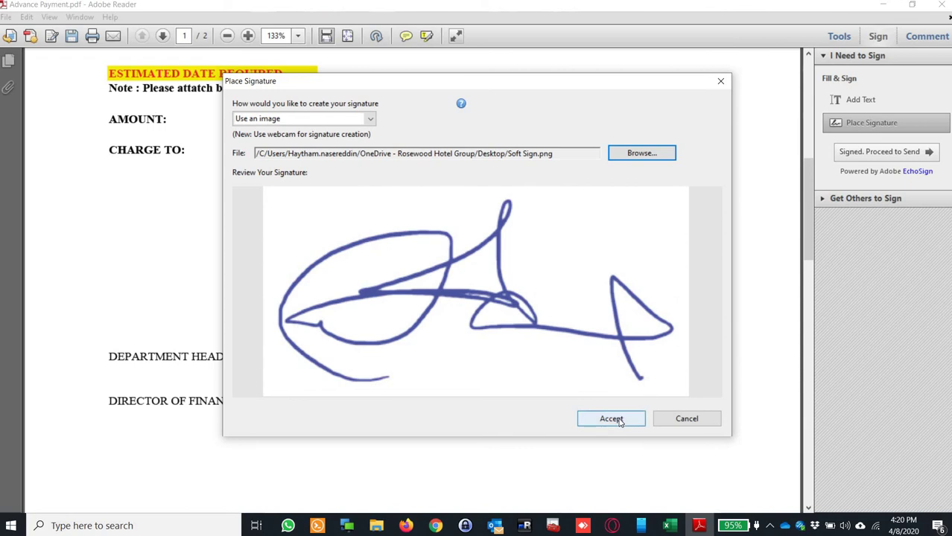
# - Place an enlarged Soft Sign signature and move it onto the GL Code table
pyautogui.click(619, 421)
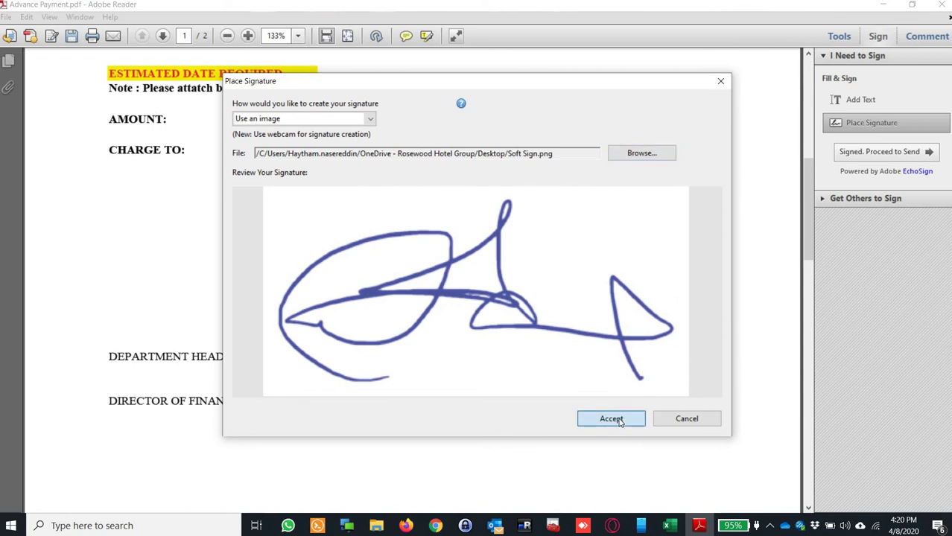
pyautogui.click(611, 414)
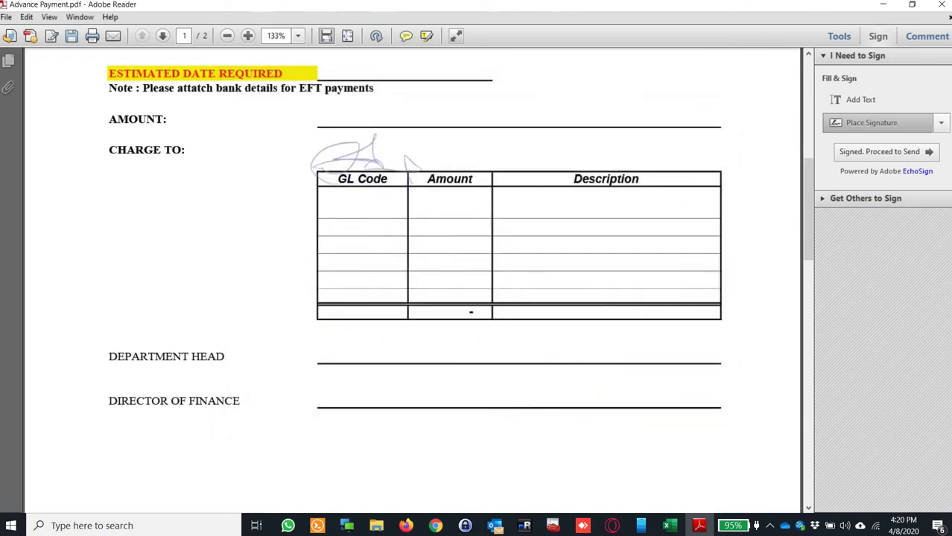
pyautogui.click(426, 361)
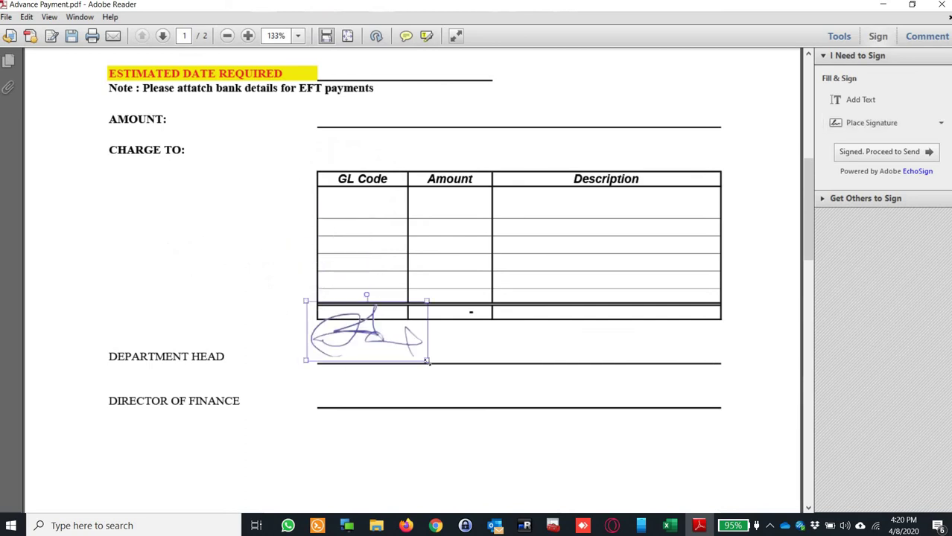
pyautogui.moveTo(450, 378); pyautogui.dragTo(559, 441)
pyautogui.moveTo(426, 361)
pyautogui.mouseDown()
pyautogui.moveTo(498, 365)
pyautogui.moveTo(466, 333)
pyautogui.moveTo(440, 212)
pyautogui.moveTo(412, 216)
pyautogui.mouseUp()
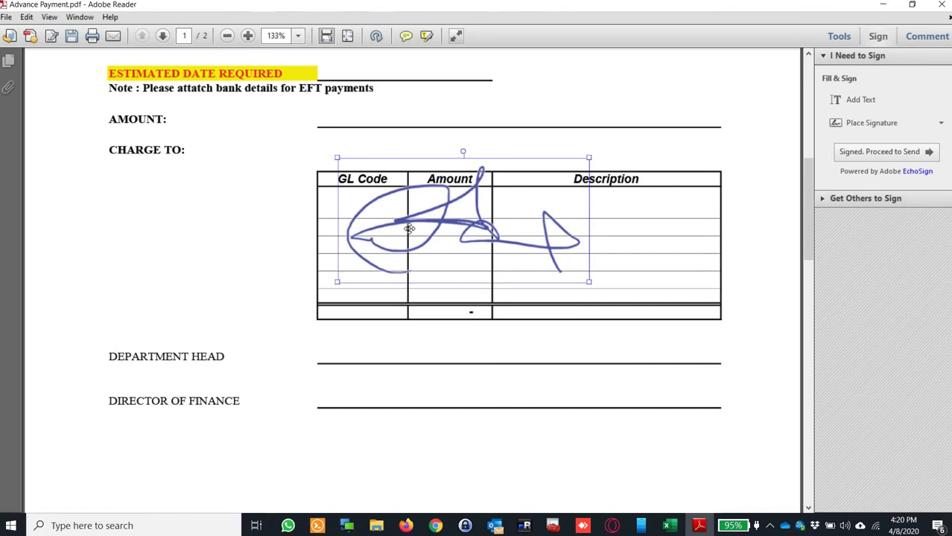
# - Add a second enlarged signature across both signature lines and save as Advance Payment-signed.pdf
pyautogui.click(847, 125)
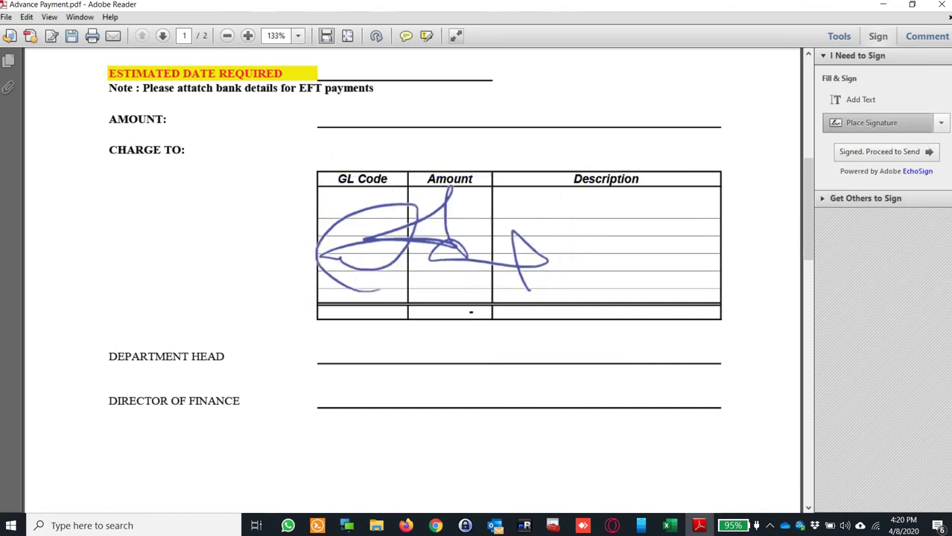
pyautogui.click(412, 376)
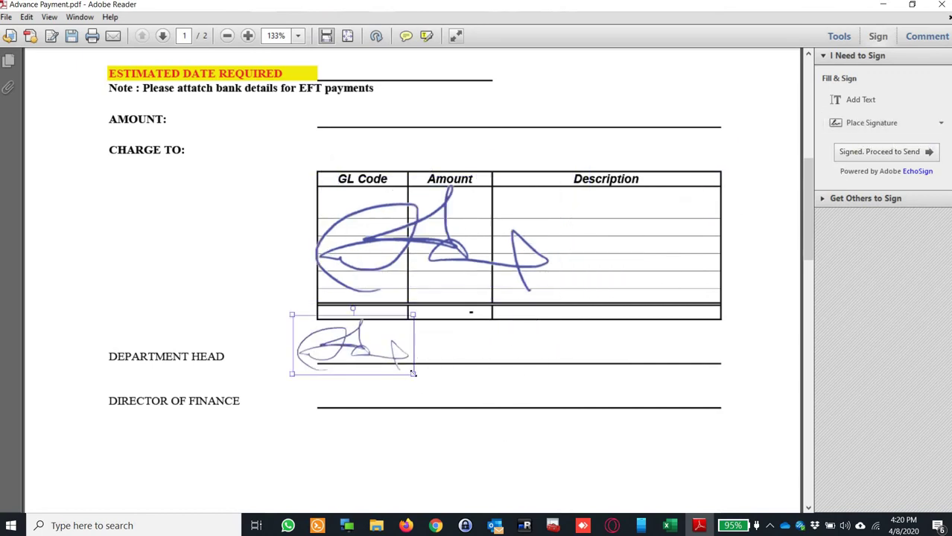
pyautogui.moveTo(413, 373)
pyautogui.mouseDown()
pyautogui.moveTo(599, 478)
pyautogui.moveTo(602, 468)
pyautogui.mouseUp()
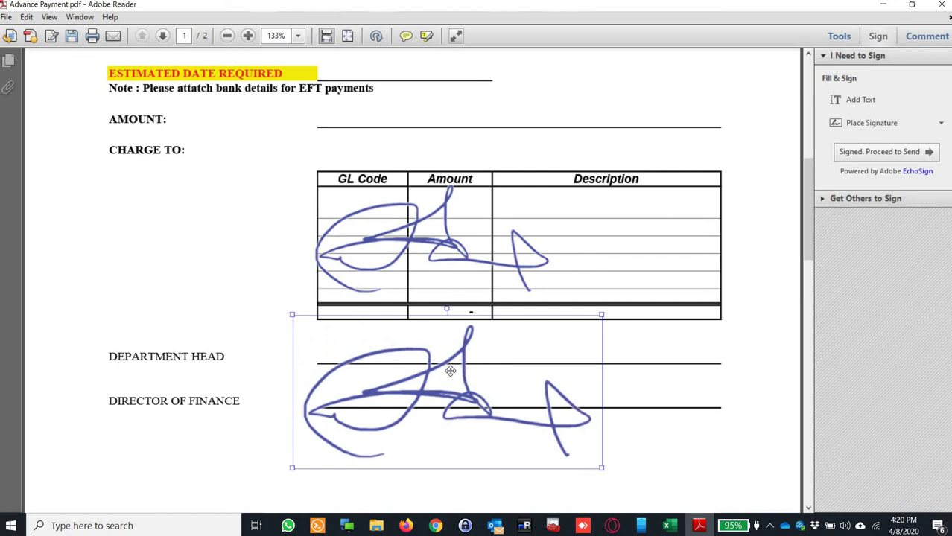
pyautogui.moveTo(450, 371); pyautogui.dragTo(407, 375)
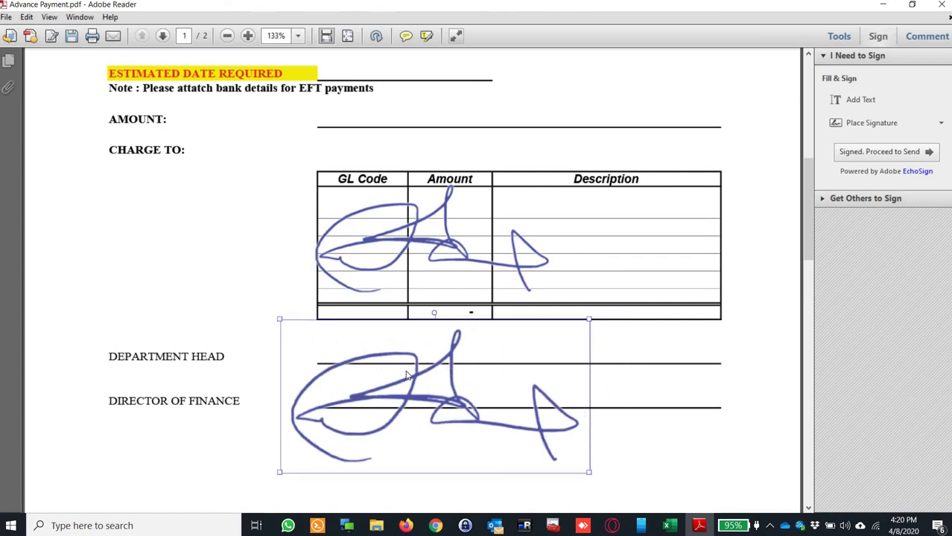
pyautogui.click(72, 37)
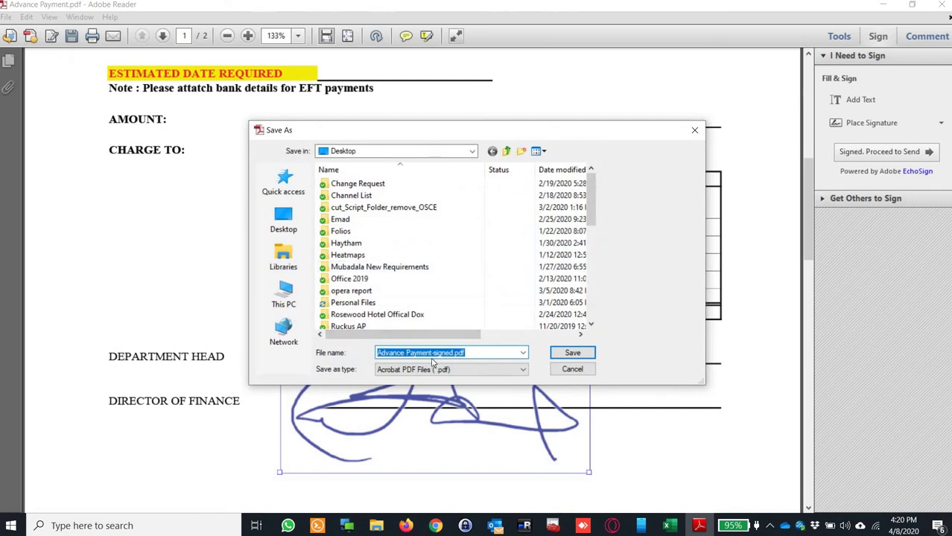
pyautogui.click(571, 354)
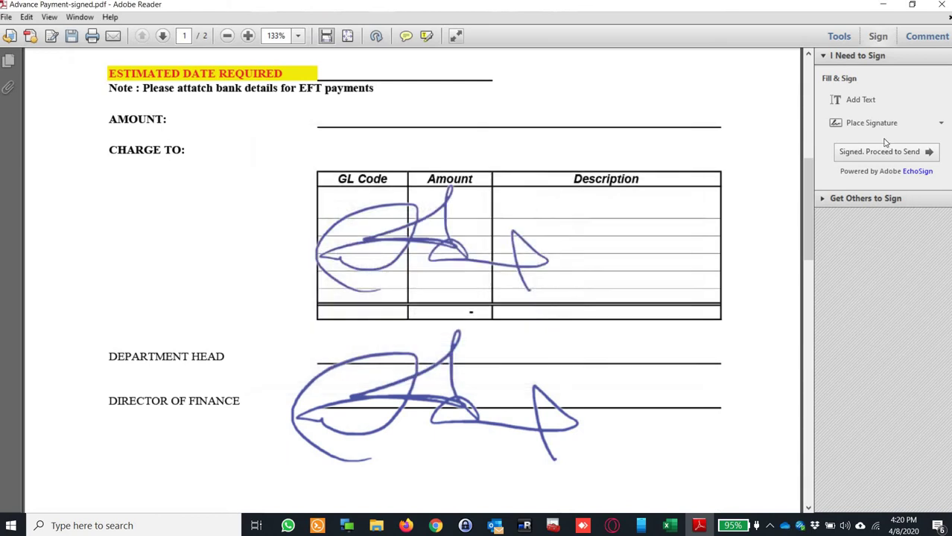
# - Reopen Advance Payment-signed.pdf from the desktop, check both signatures, and close Adobe Reader
pyautogui.click(941, 4)
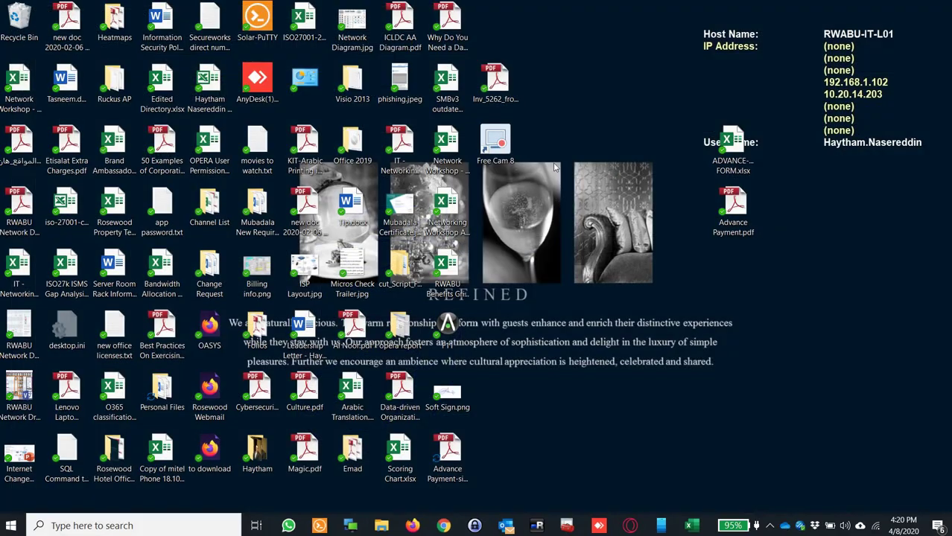
pyautogui.doubleClick(451, 460)
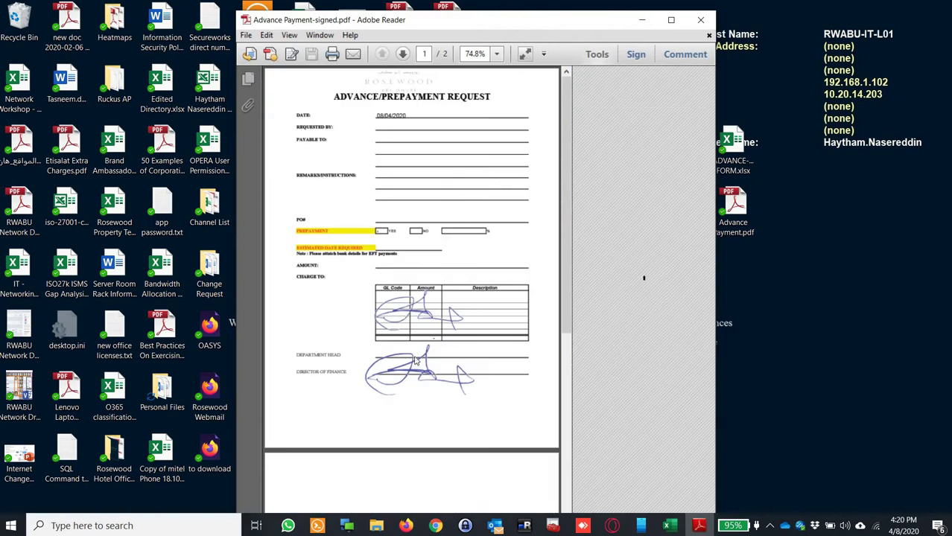
pyautogui.click(417, 373)
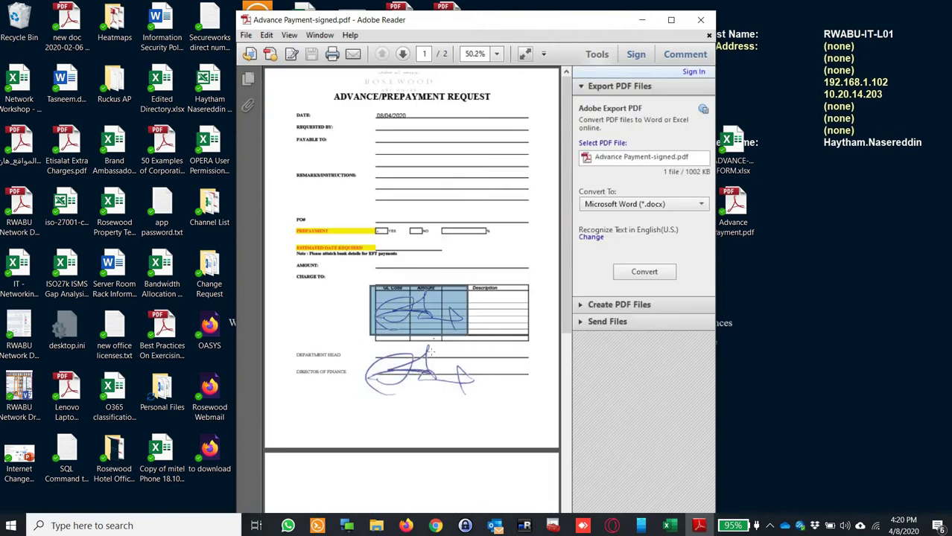
pyautogui.moveTo(430, 350)
pyautogui.mouseDown()
pyautogui.moveTo(428, 372)
pyautogui.moveTo(437, 323)
pyautogui.moveTo(426, 296)
pyautogui.moveTo(423, 314)
pyautogui.mouseUp()
pyautogui.scroll(-3, 419, 326)
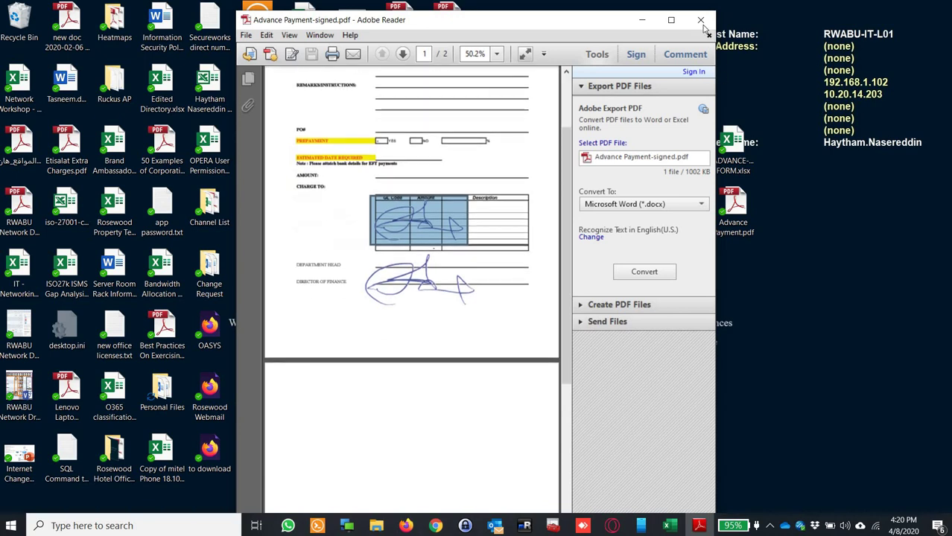
pyautogui.click(701, 21)
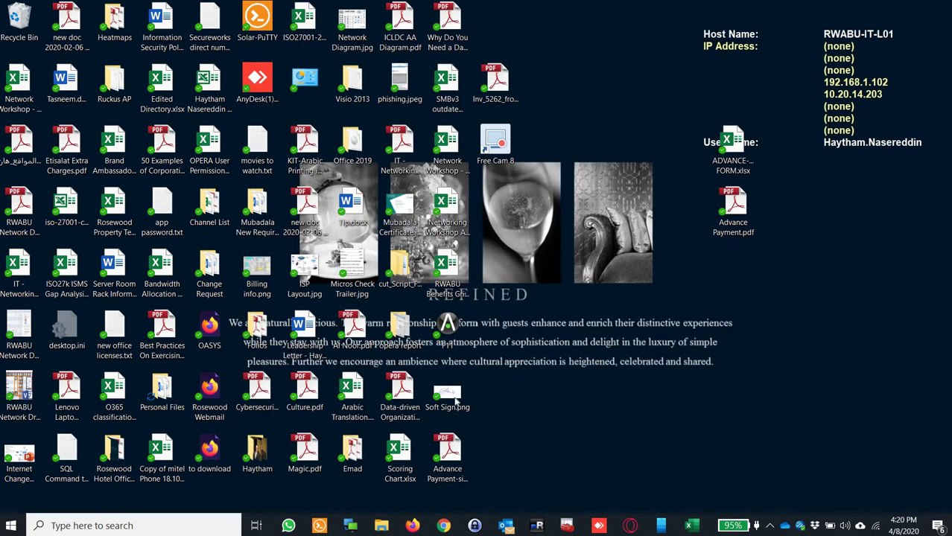
pyautogui.click(455, 401)
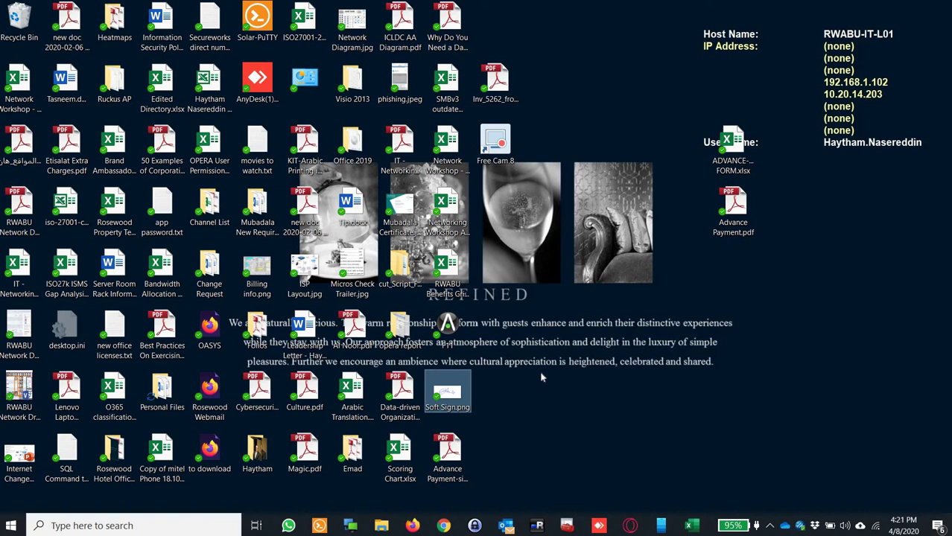
pyautogui.click(522, 198)
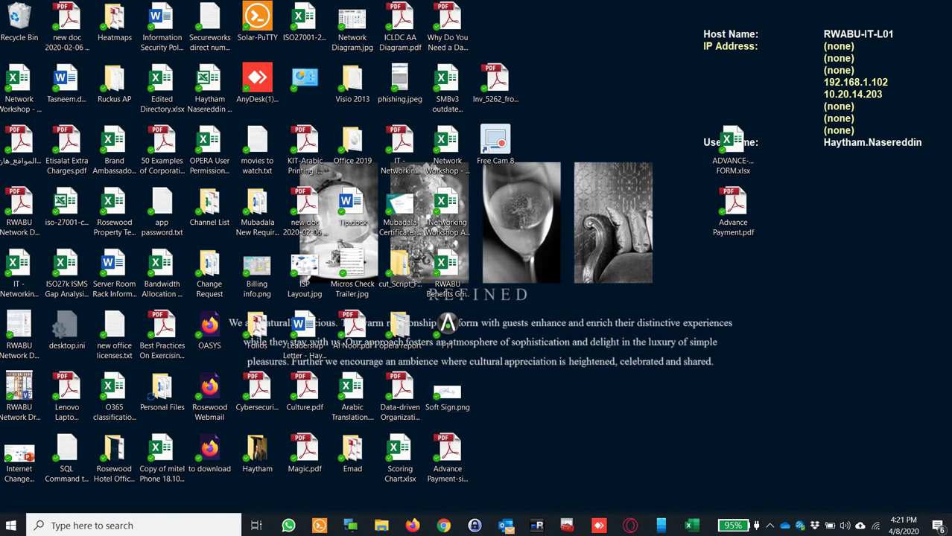